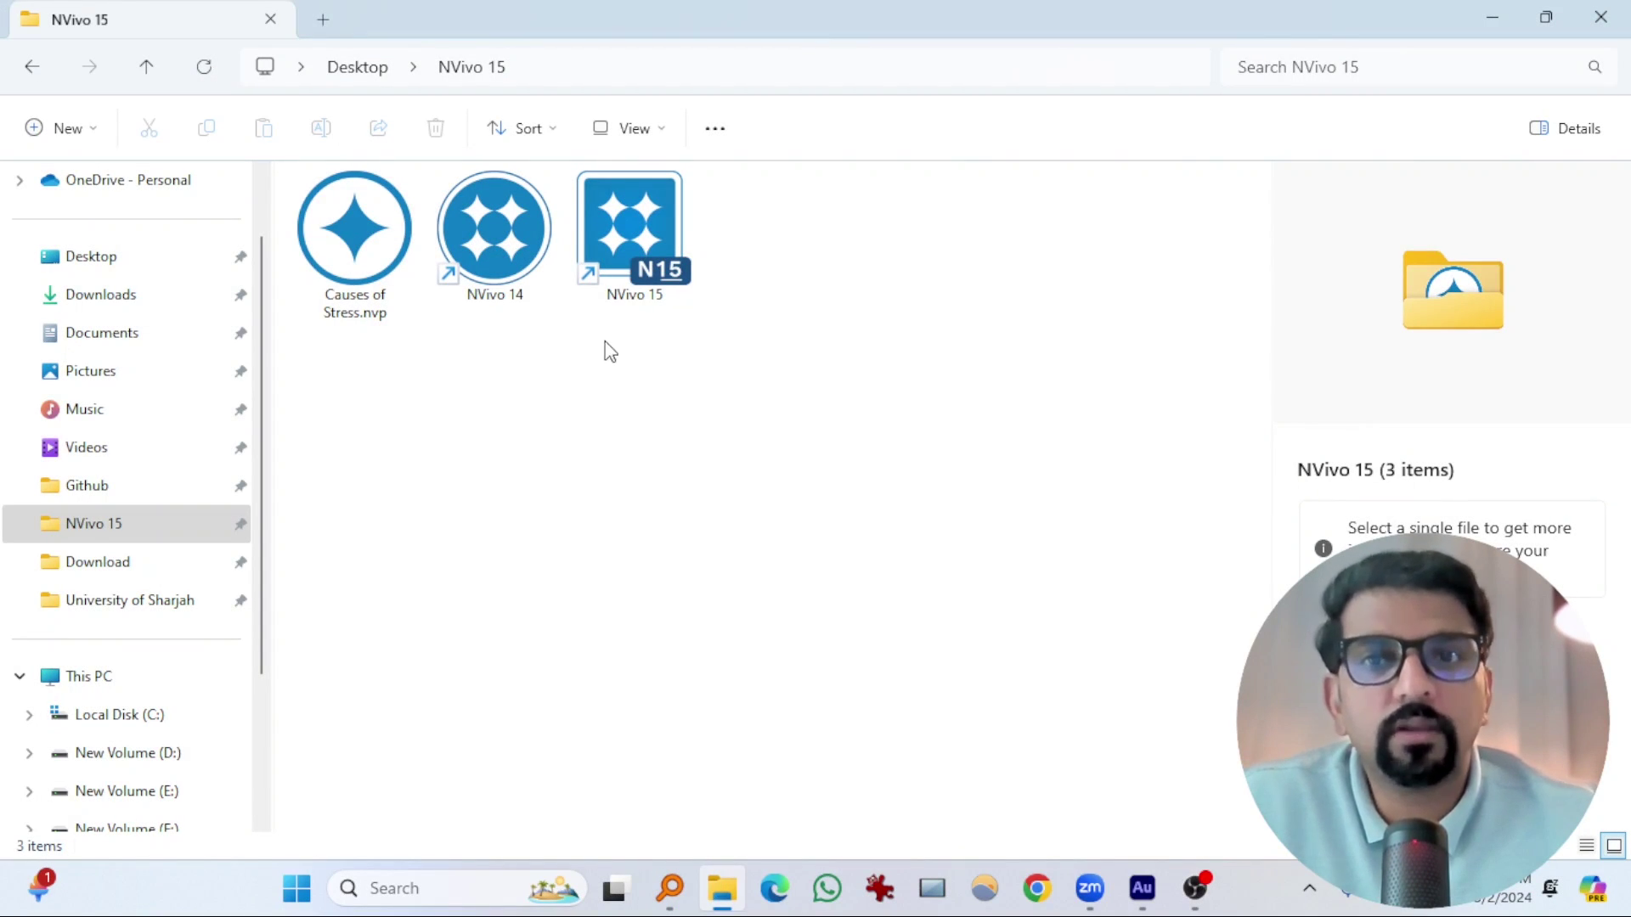
# Launch NVivo 15 from its desktop shortcut and choose Browse to find a saved project.
pyautogui.click(645, 272)
pyautogui.click(442, 359)
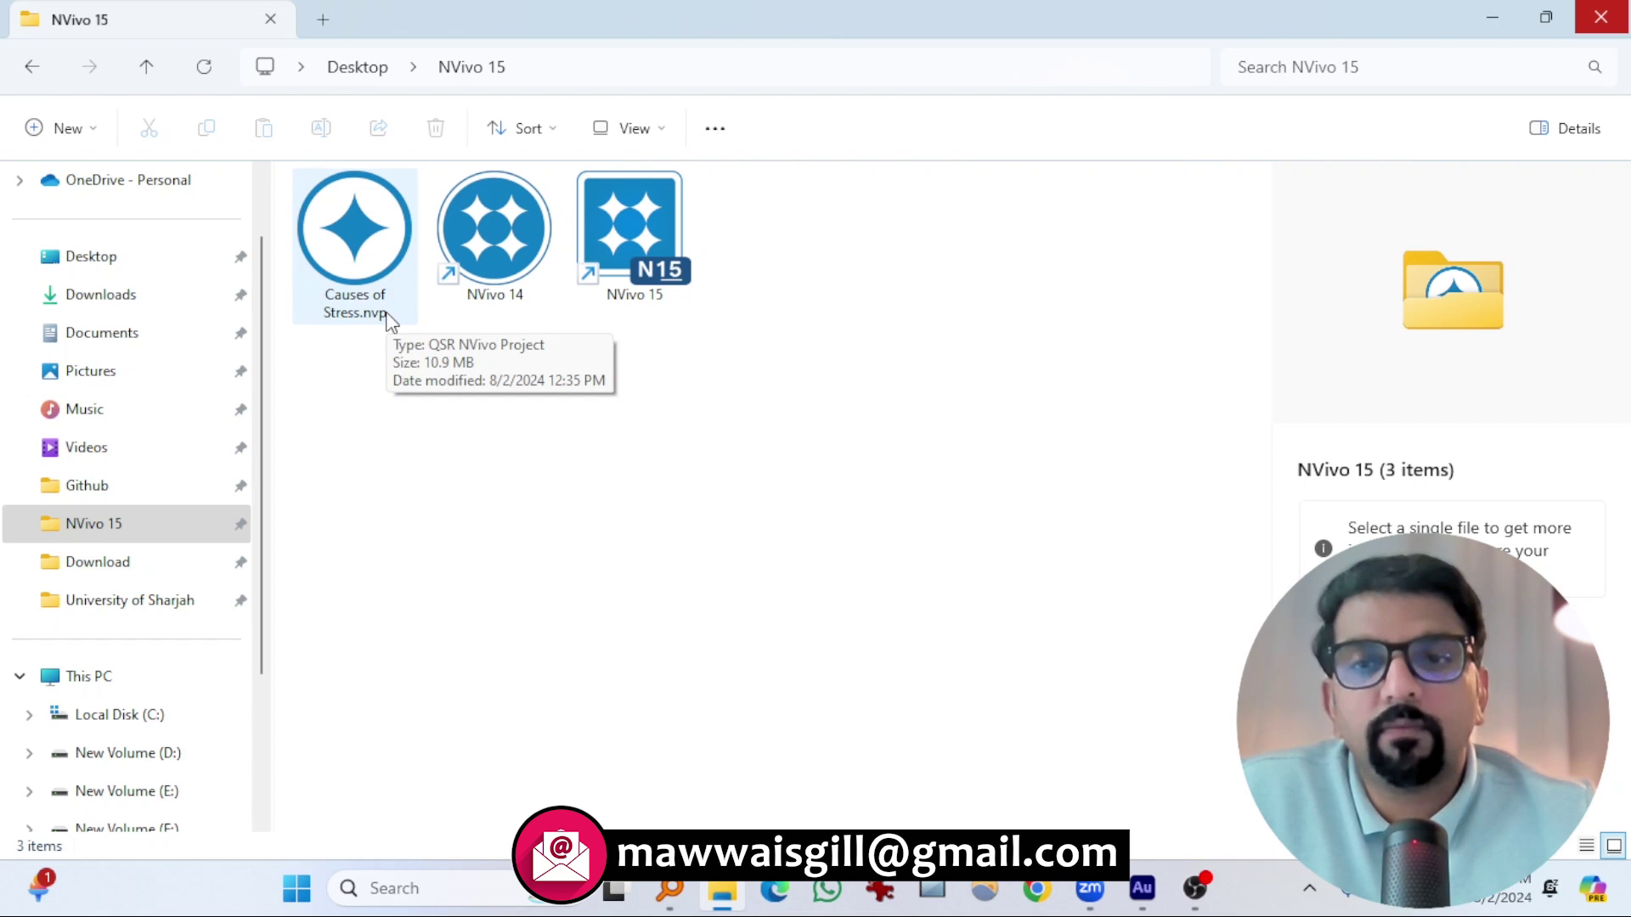
pyautogui.doubleClick(635, 228)
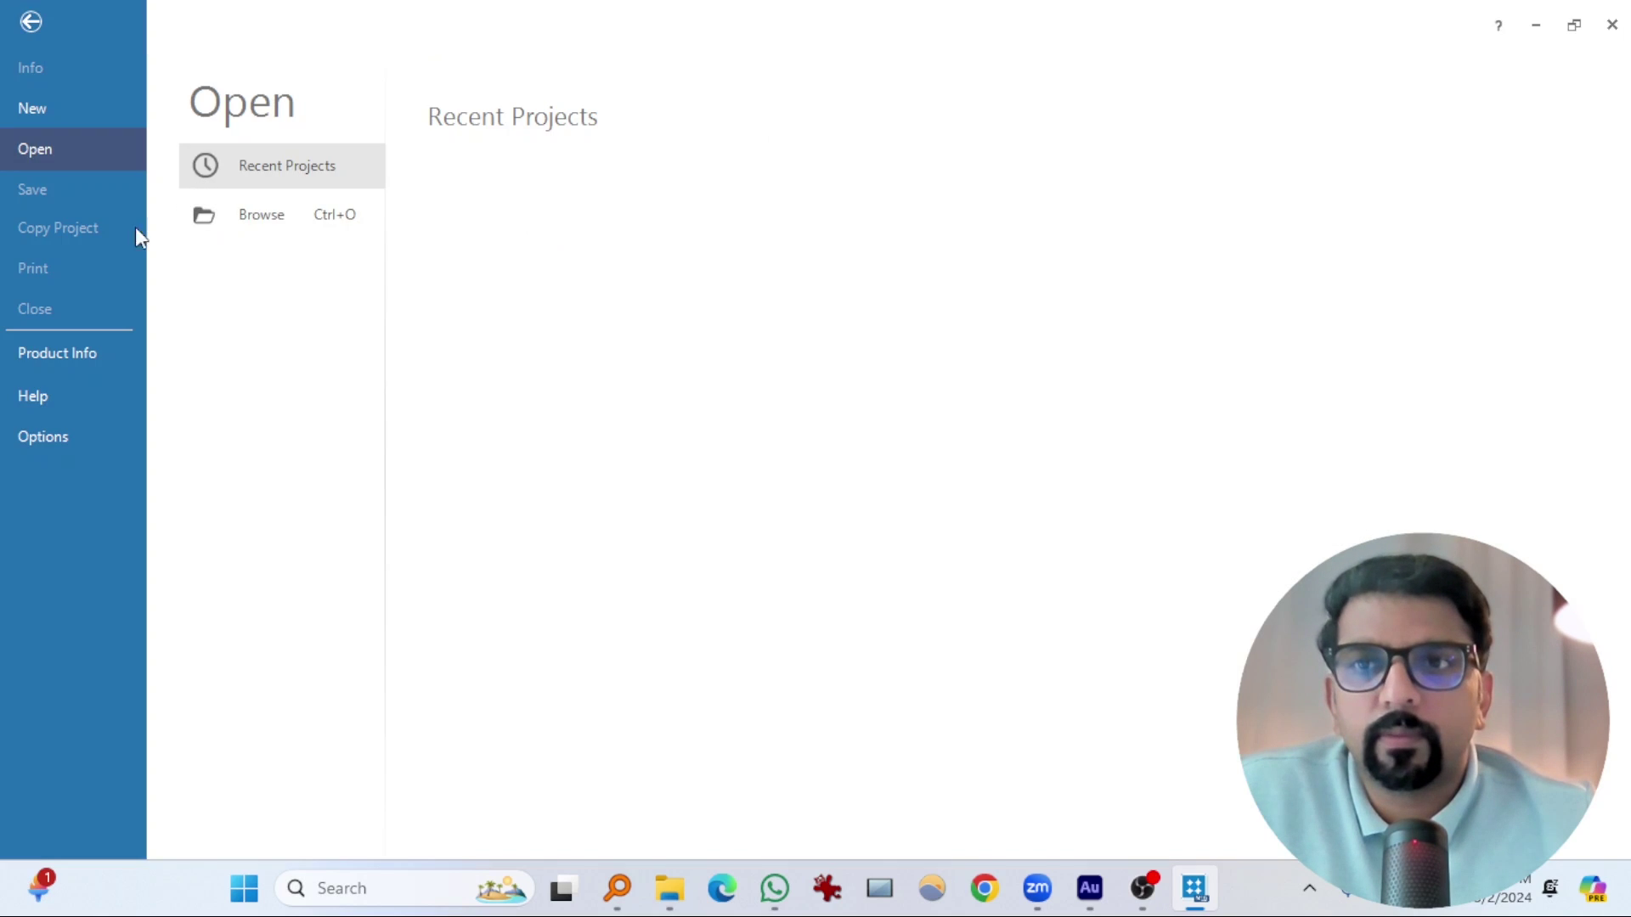
pyautogui.click(266, 221)
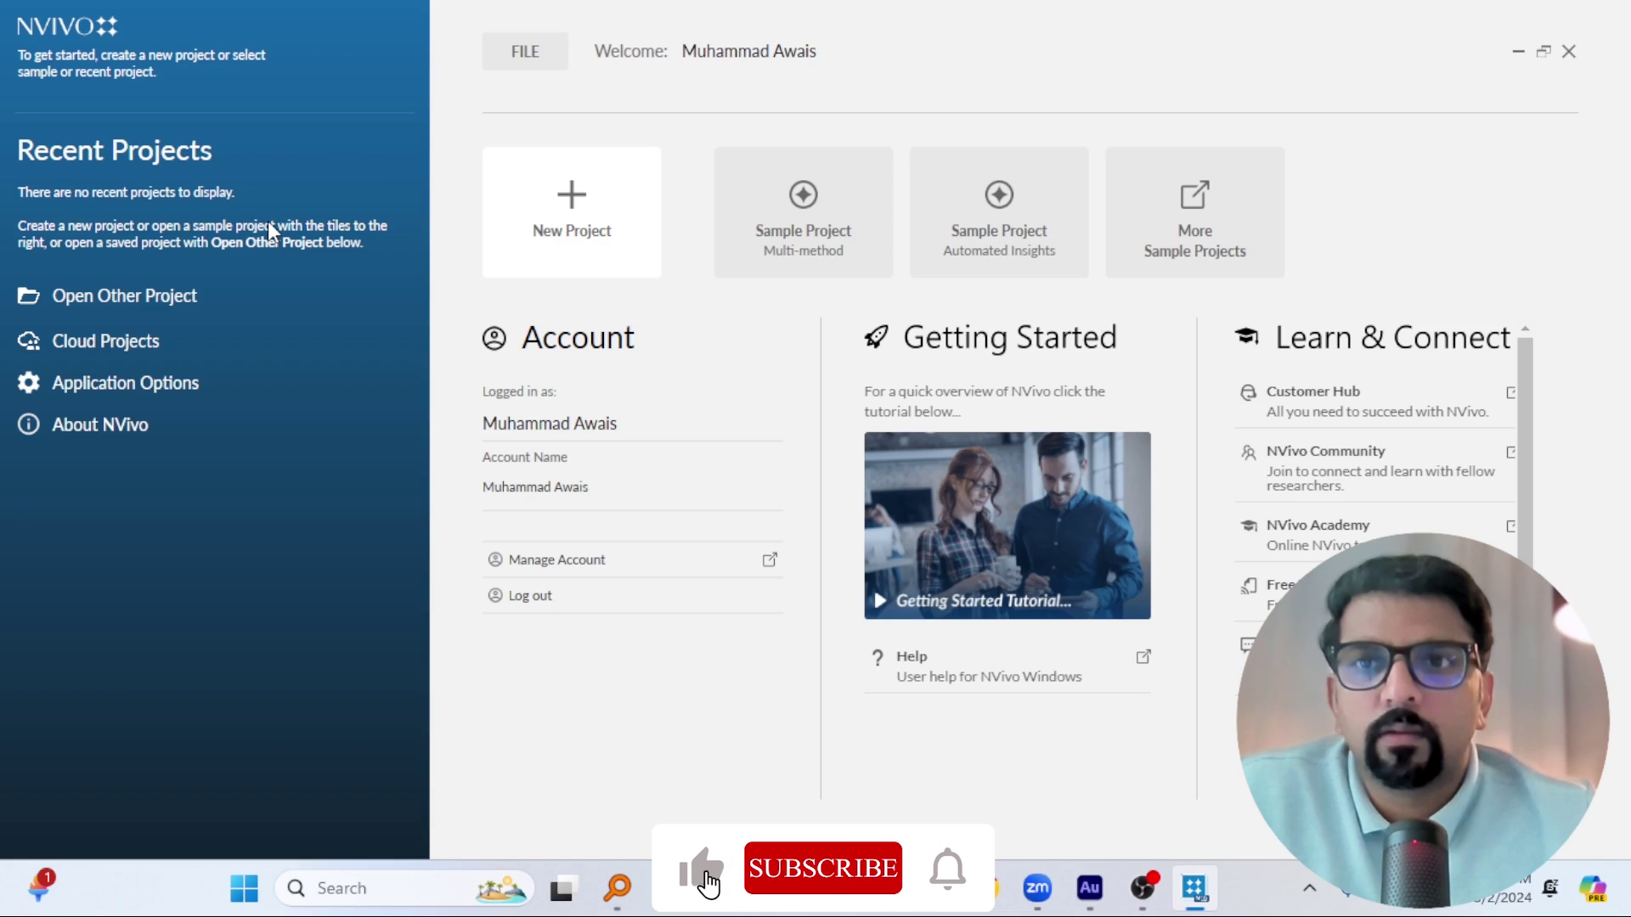
# Open Causes of Stress.nvp from the Open Project dialog.
pyautogui.doubleClick(311, 193)
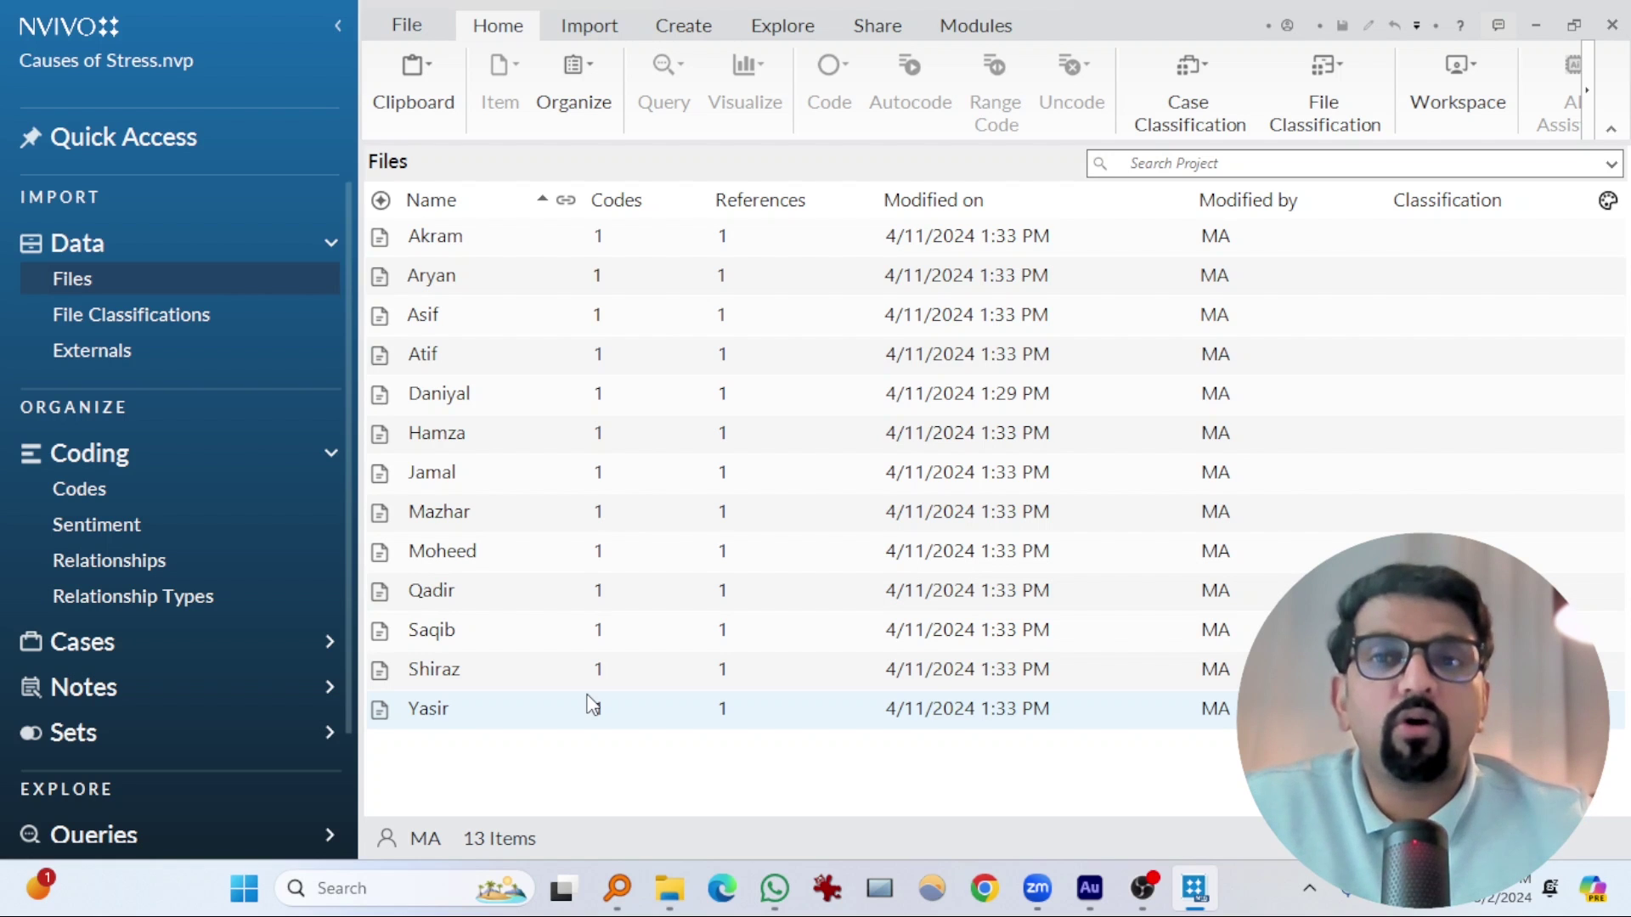
# Open the Daniyal interview and read its demographics, causes-of-stress question and answer.
pyautogui.click(476, 399)
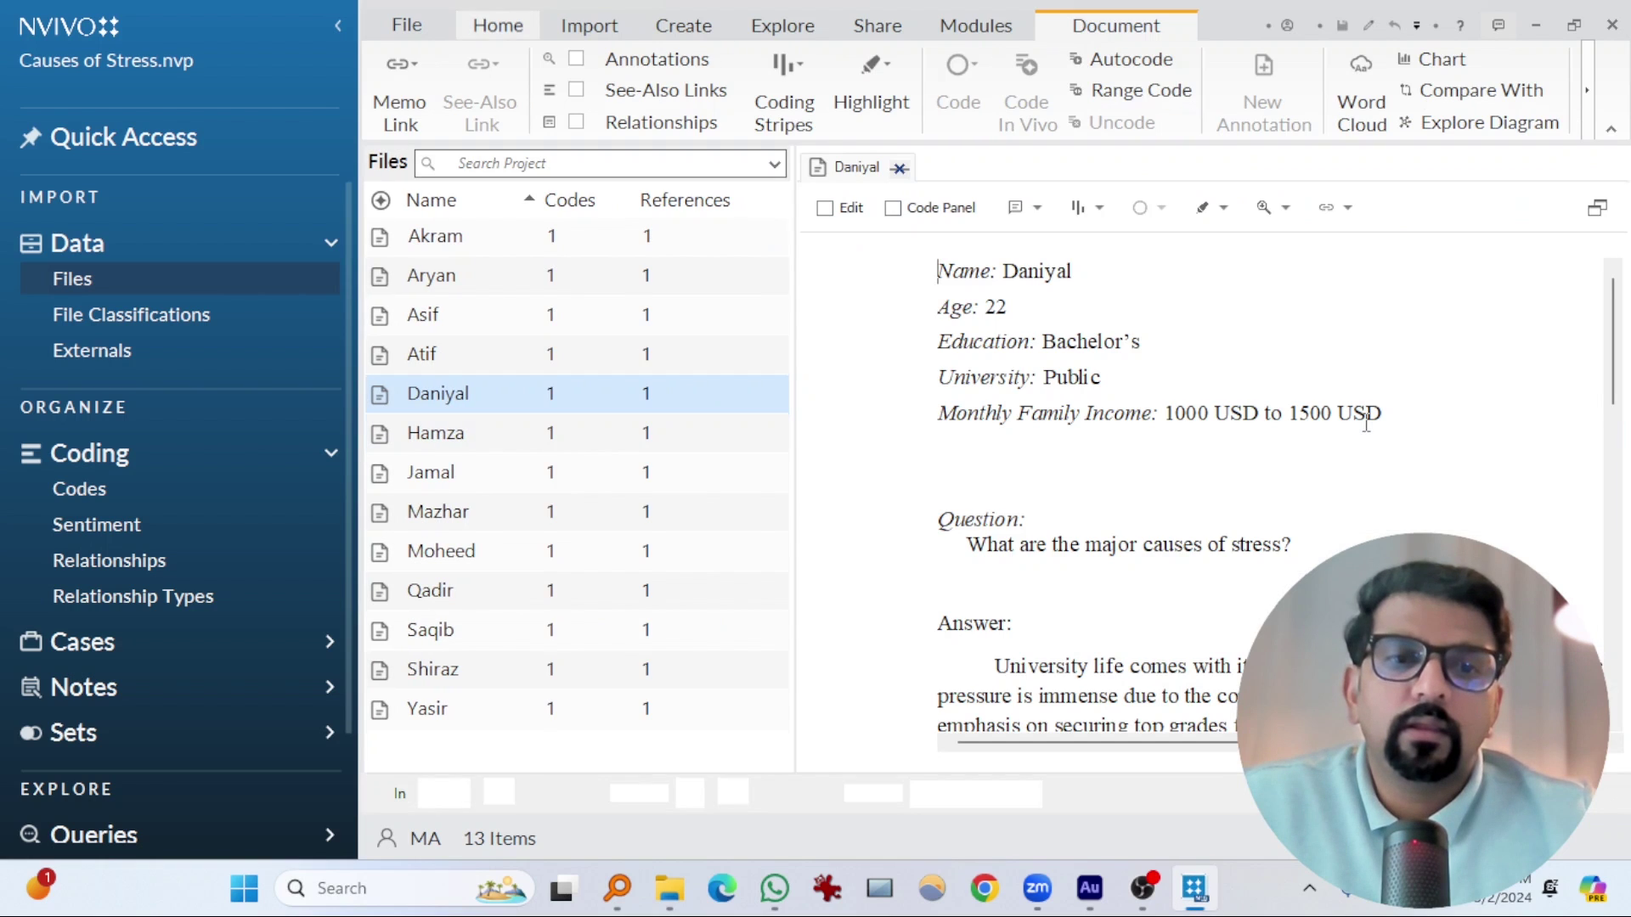
pyautogui.moveTo(939, 270); pyautogui.dragTo(1361, 411)
pyautogui.click(1361, 411)
pyautogui.scroll(-2, 1104, 424)
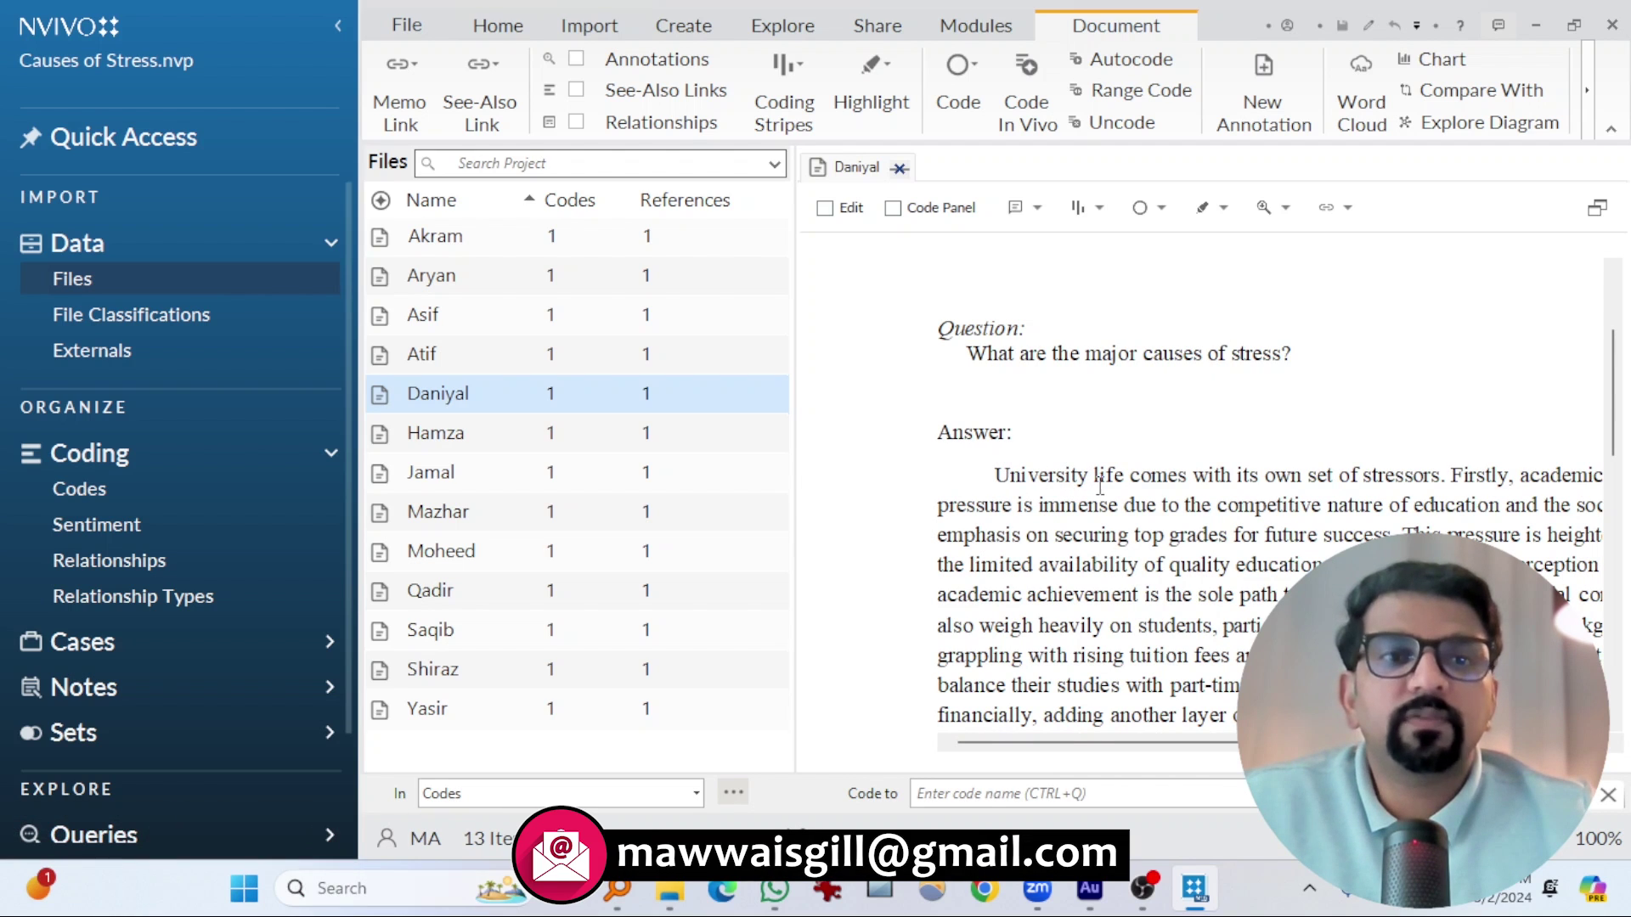
pyautogui.scroll(2, 792, 376)
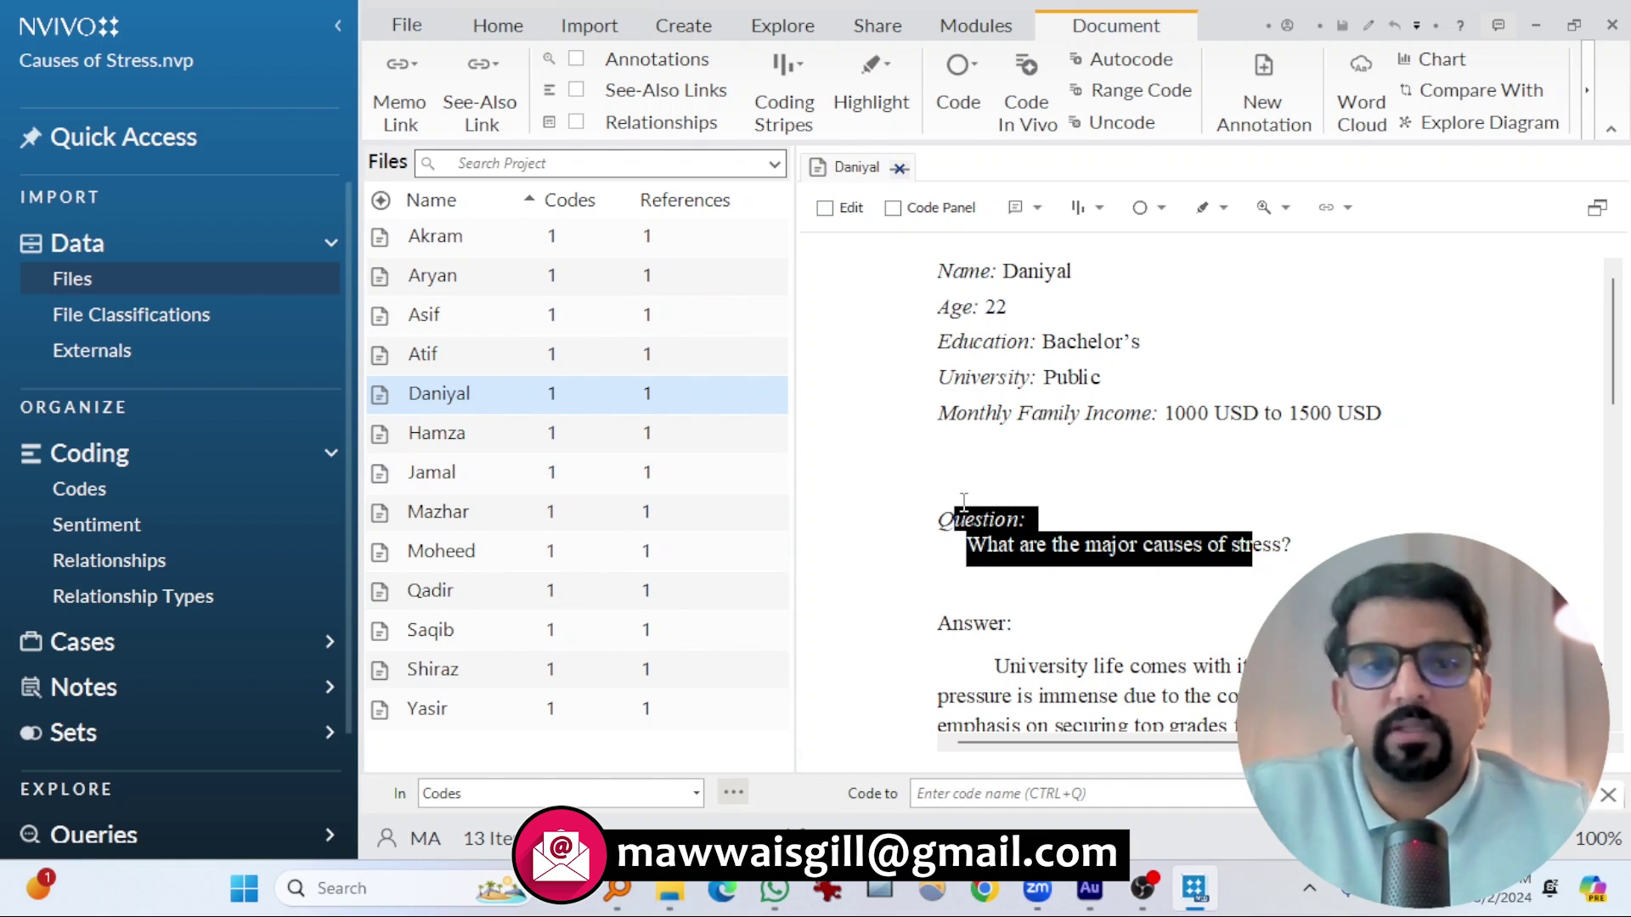
pyautogui.click(948, 461)
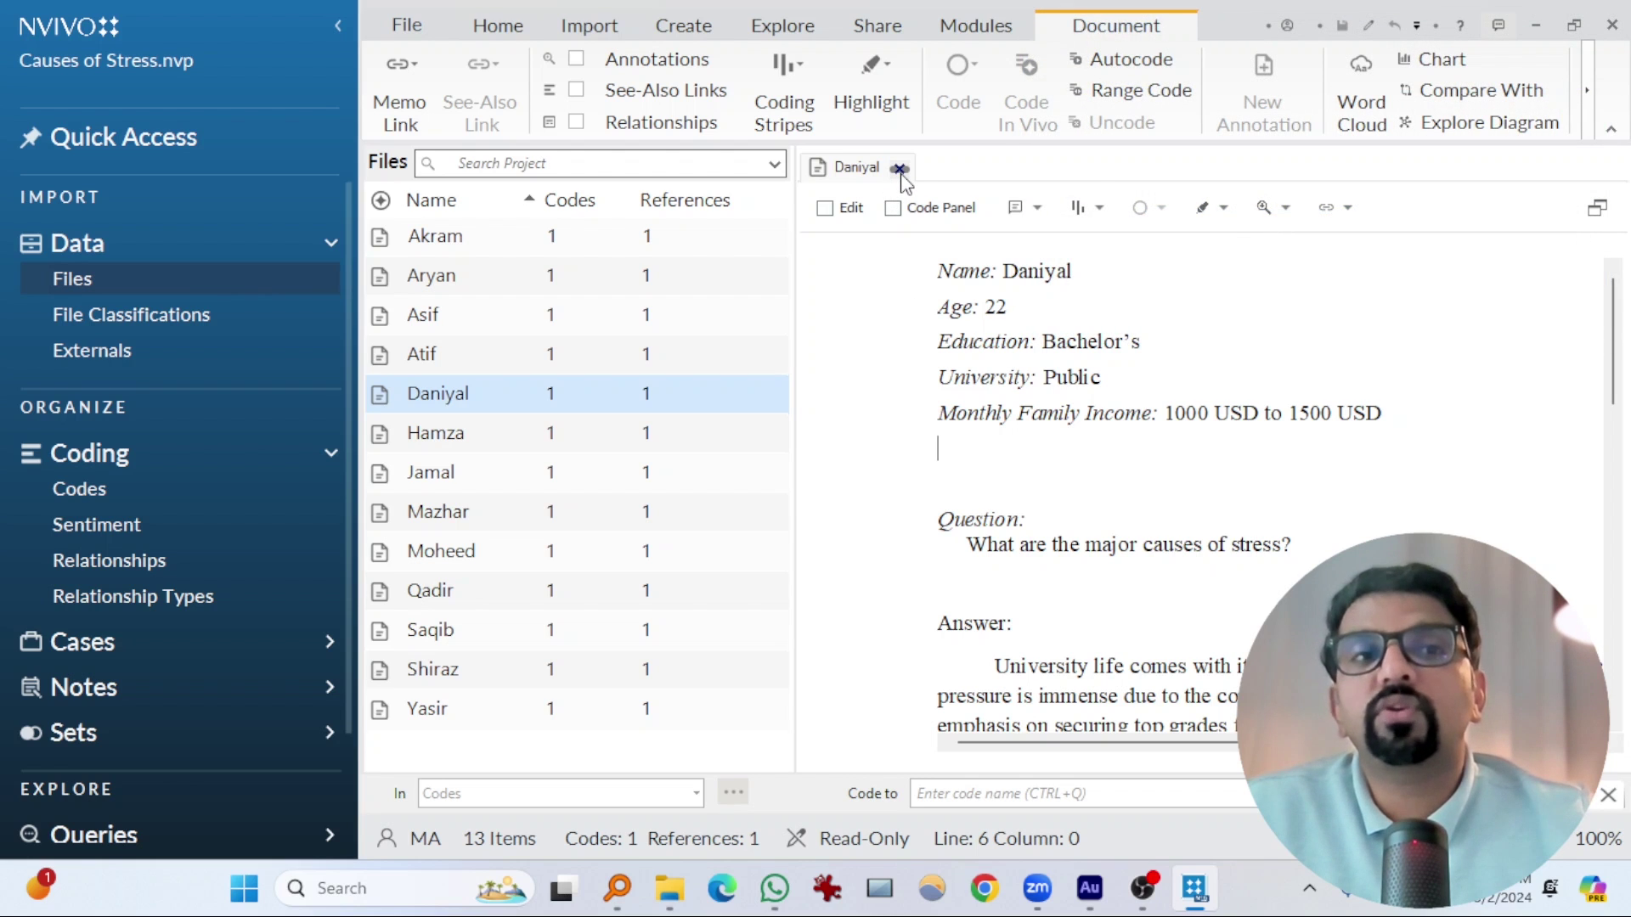
pyautogui.click(1586, 90)
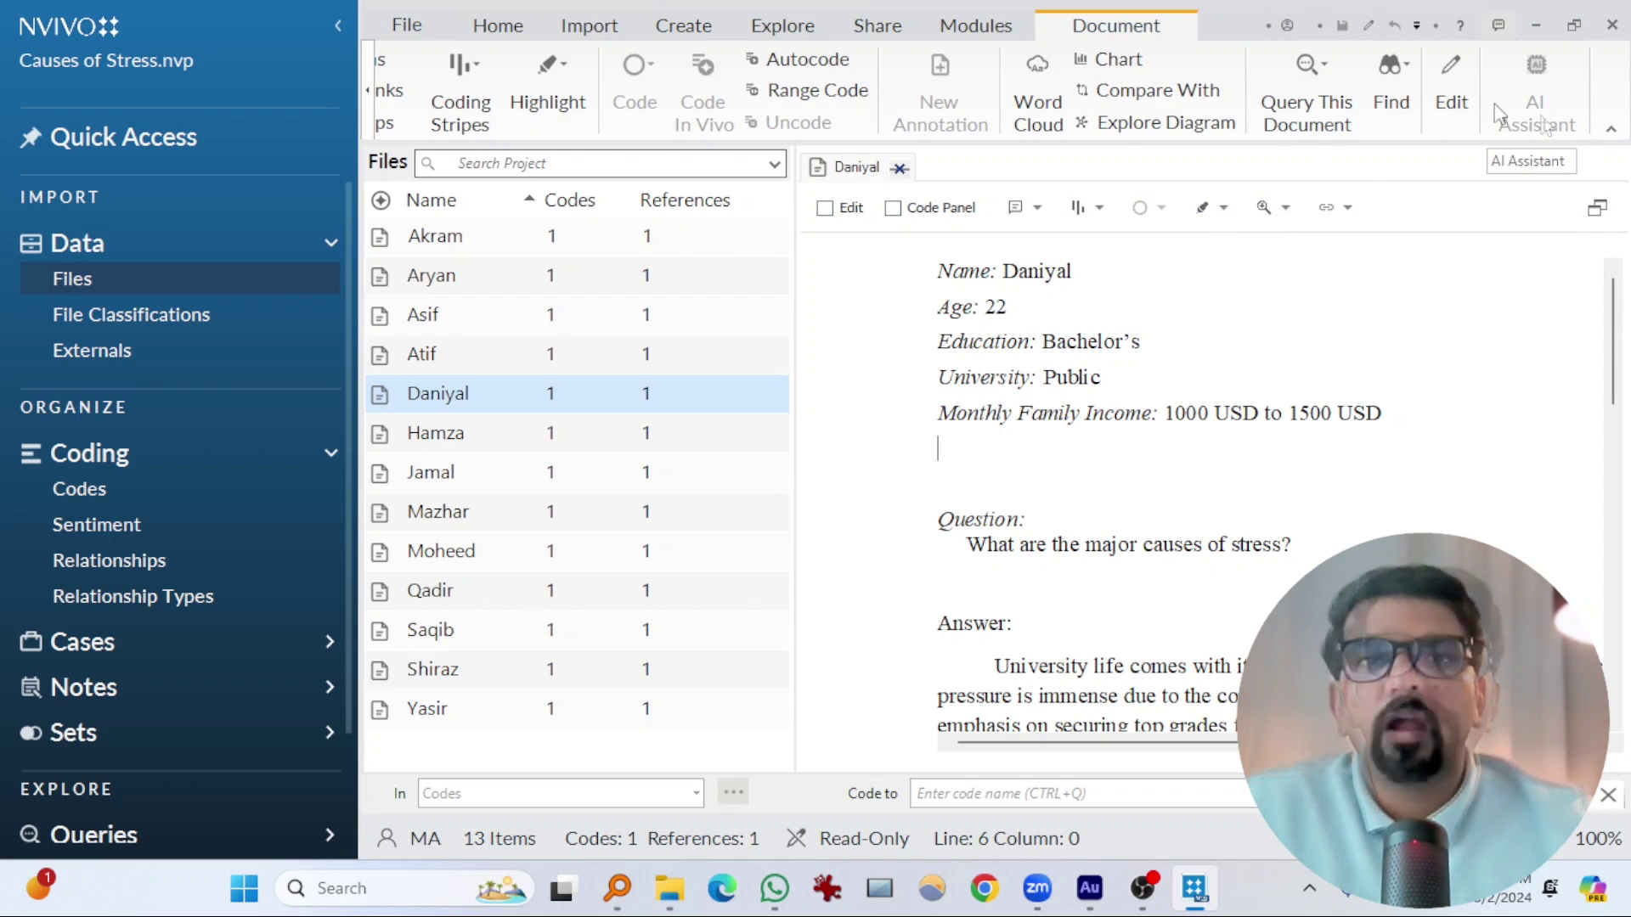
# Select the first part of Daniyal's answer and bring up the AI Assistant actions.
pyautogui.click(1165, 390)
pyautogui.press('Down')
pyautogui.press('Down')
pyautogui.press('Down')
pyautogui.press('Down')
pyautogui.press('Down')
pyautogui.press('Down')
pyautogui.press('Down')
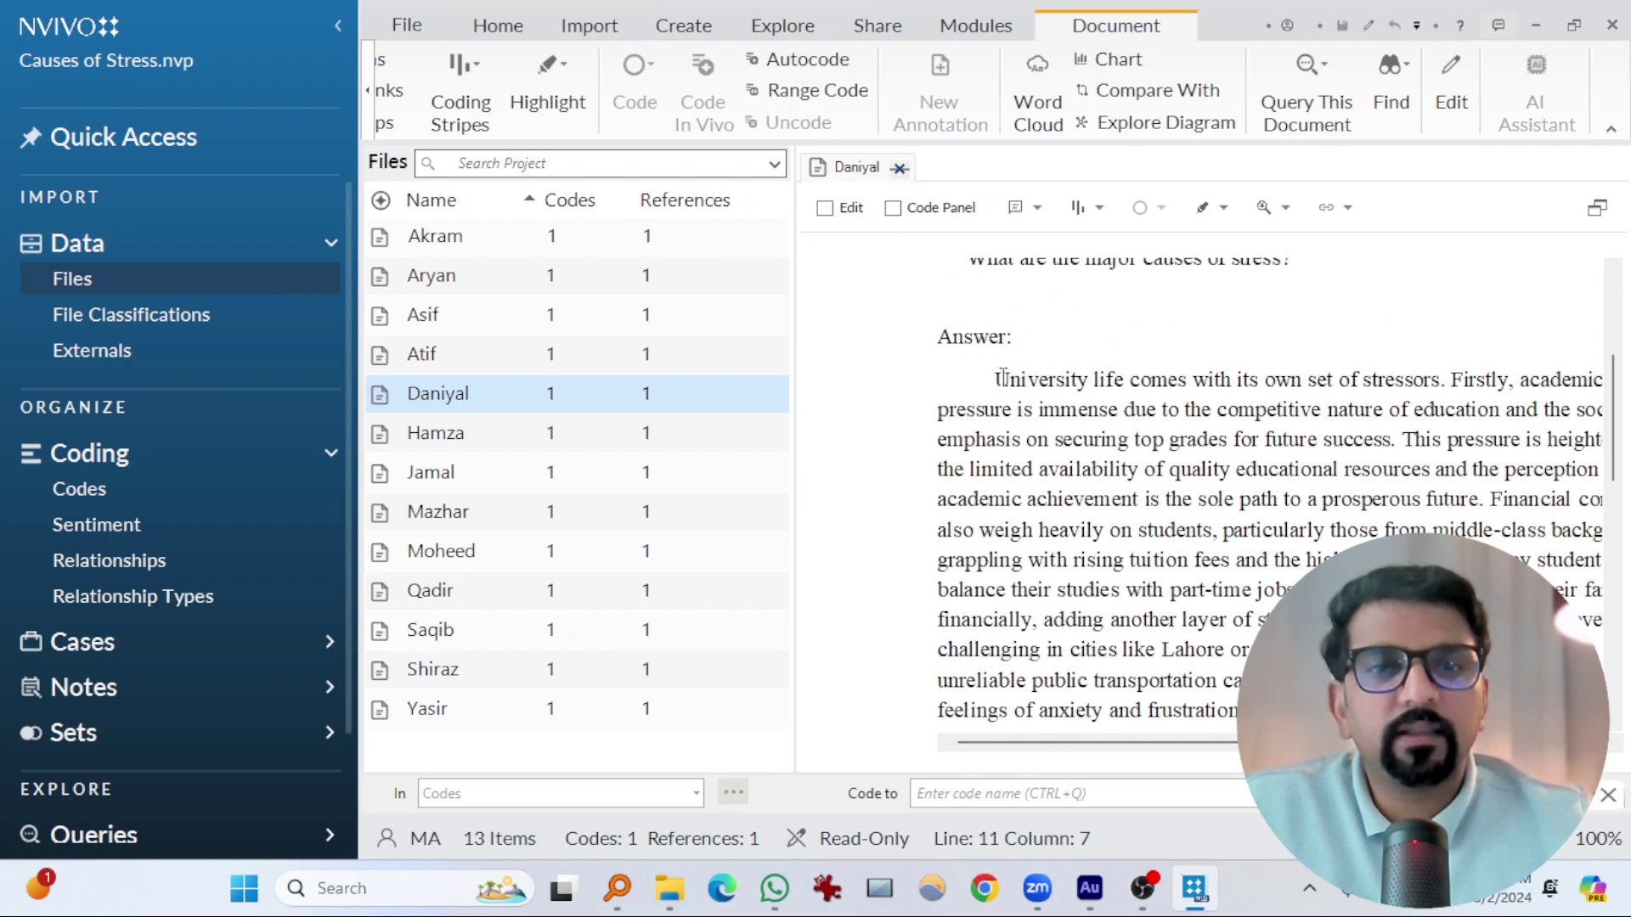
pyautogui.moveTo(1003, 378); pyautogui.dragTo(1325, 620)
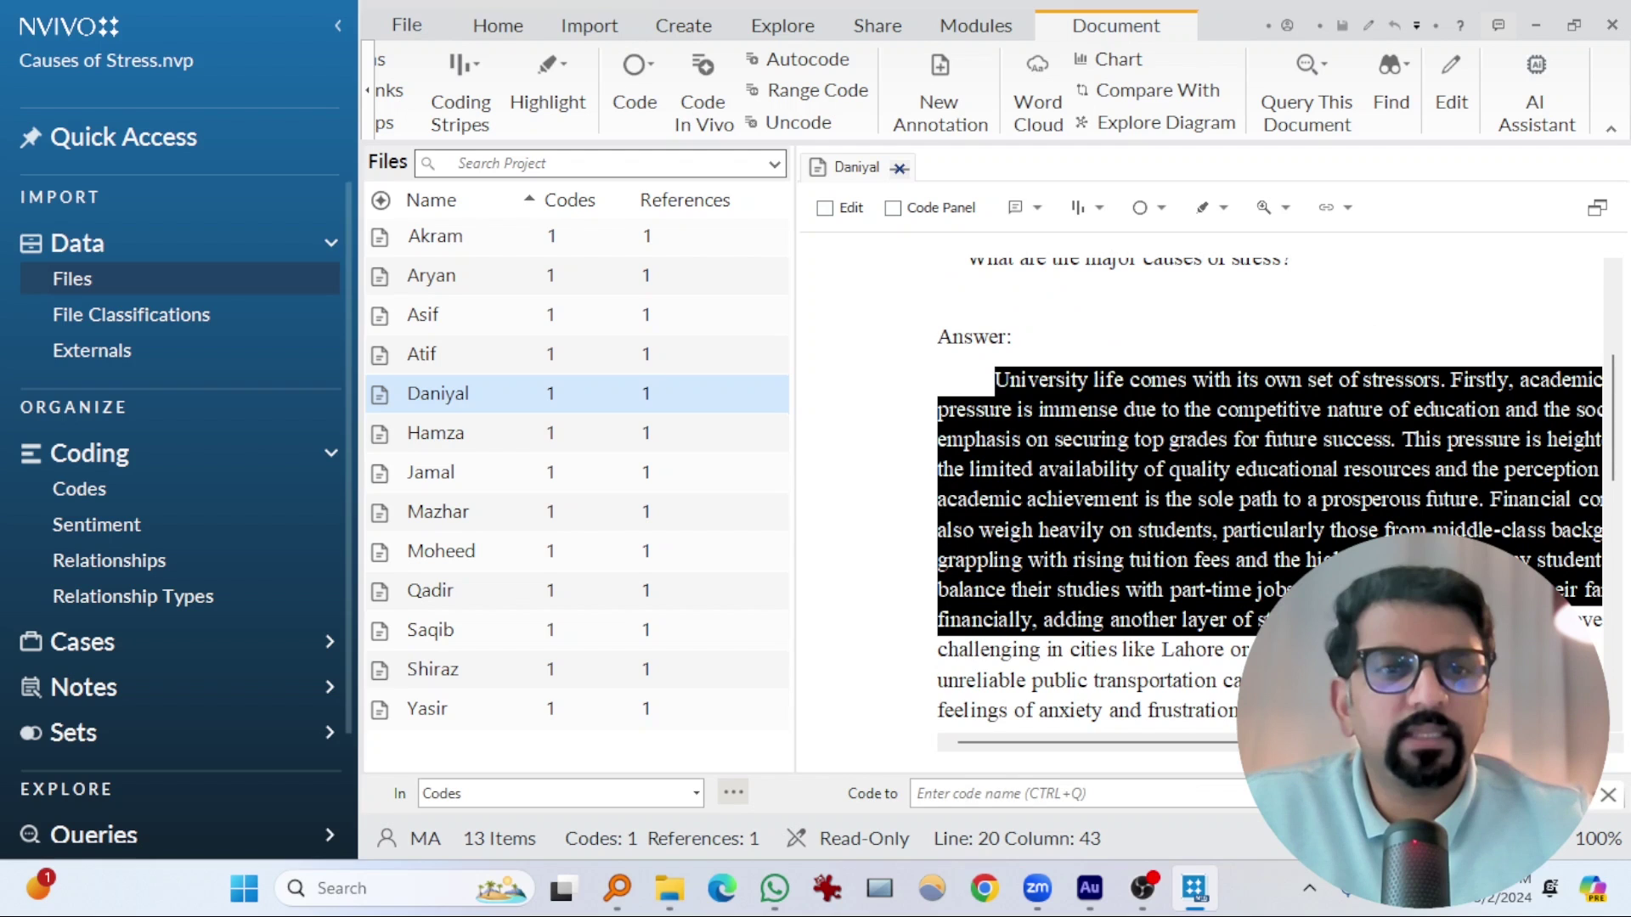
pyautogui.click(1544, 104)
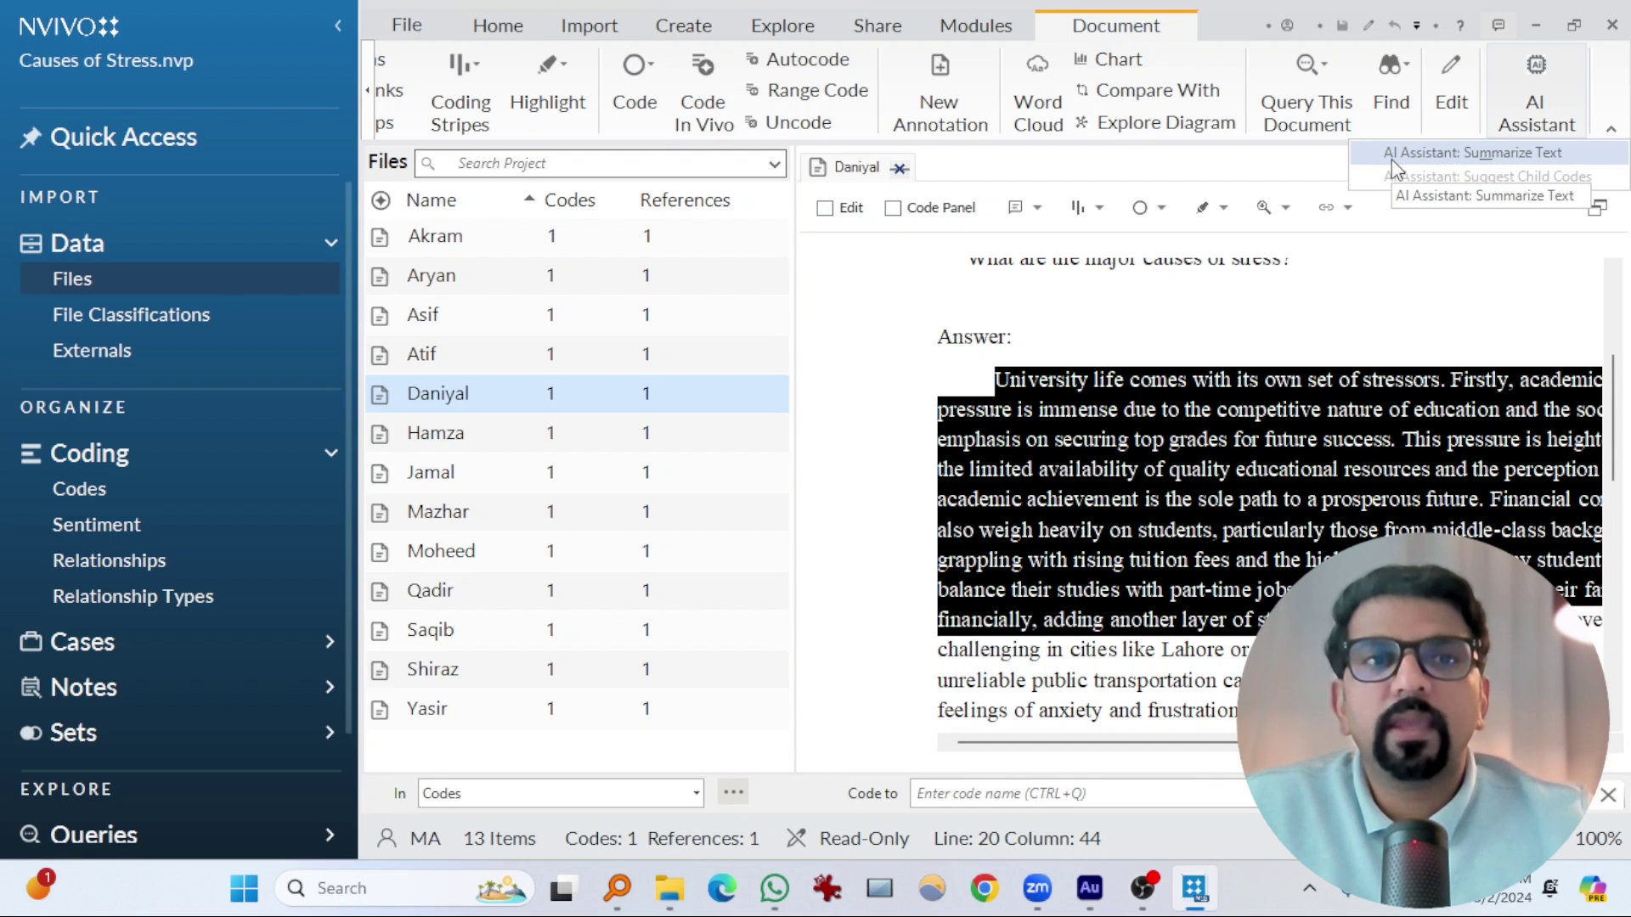
# Choose Summarize Text and accept the AI terms of use after reviewing them online.
pyautogui.click(1500, 163)
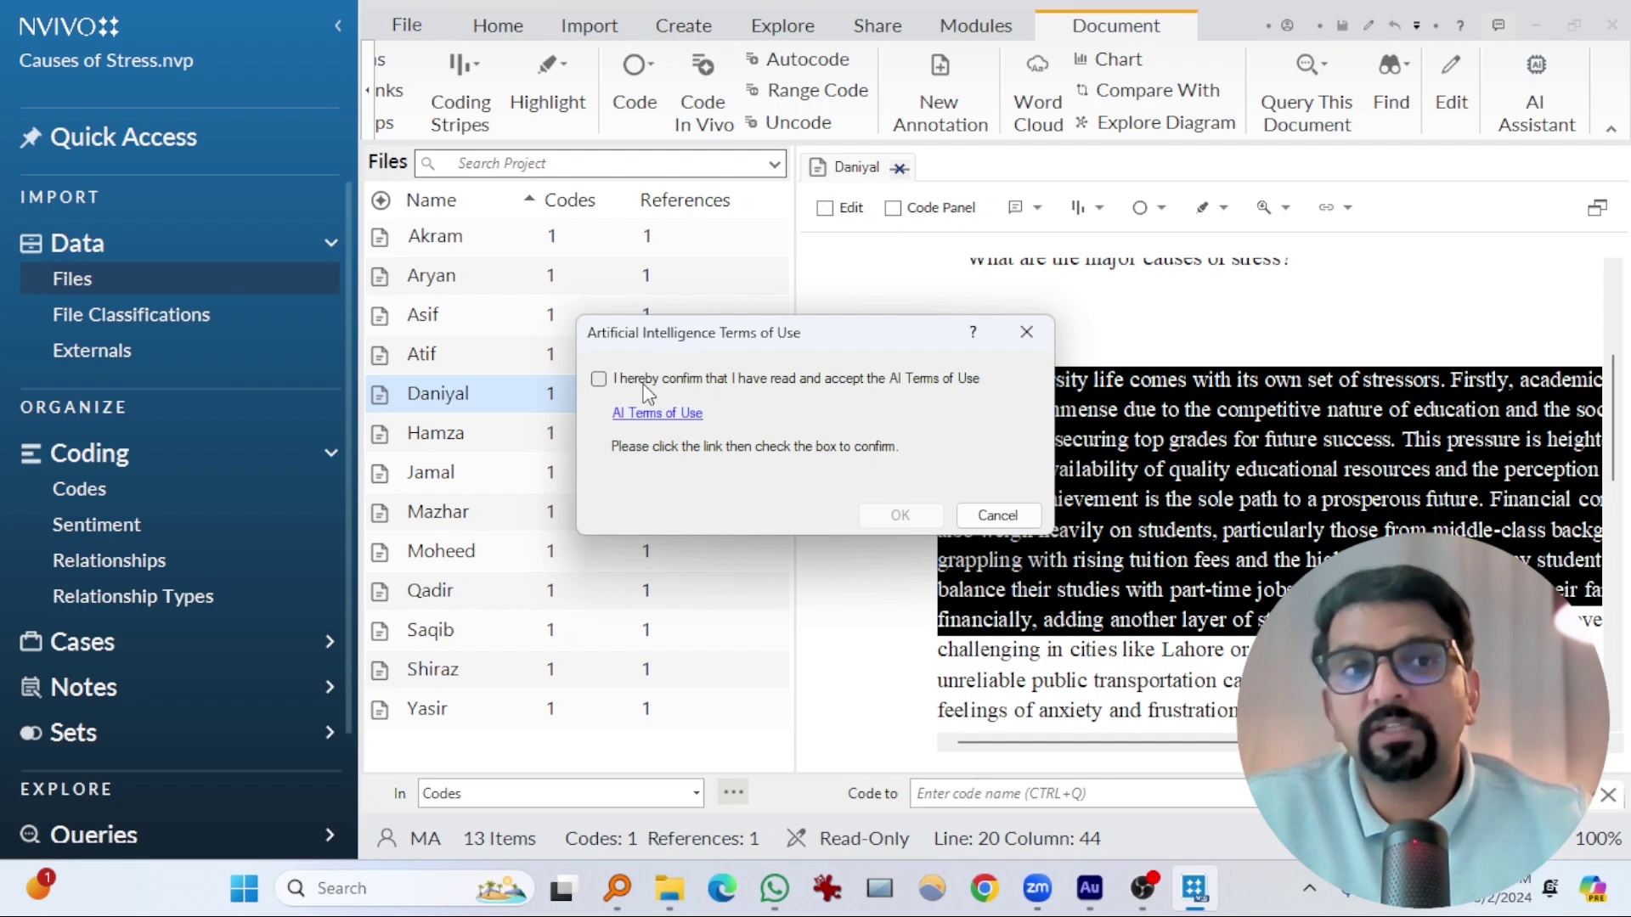
pyautogui.click(599, 378)
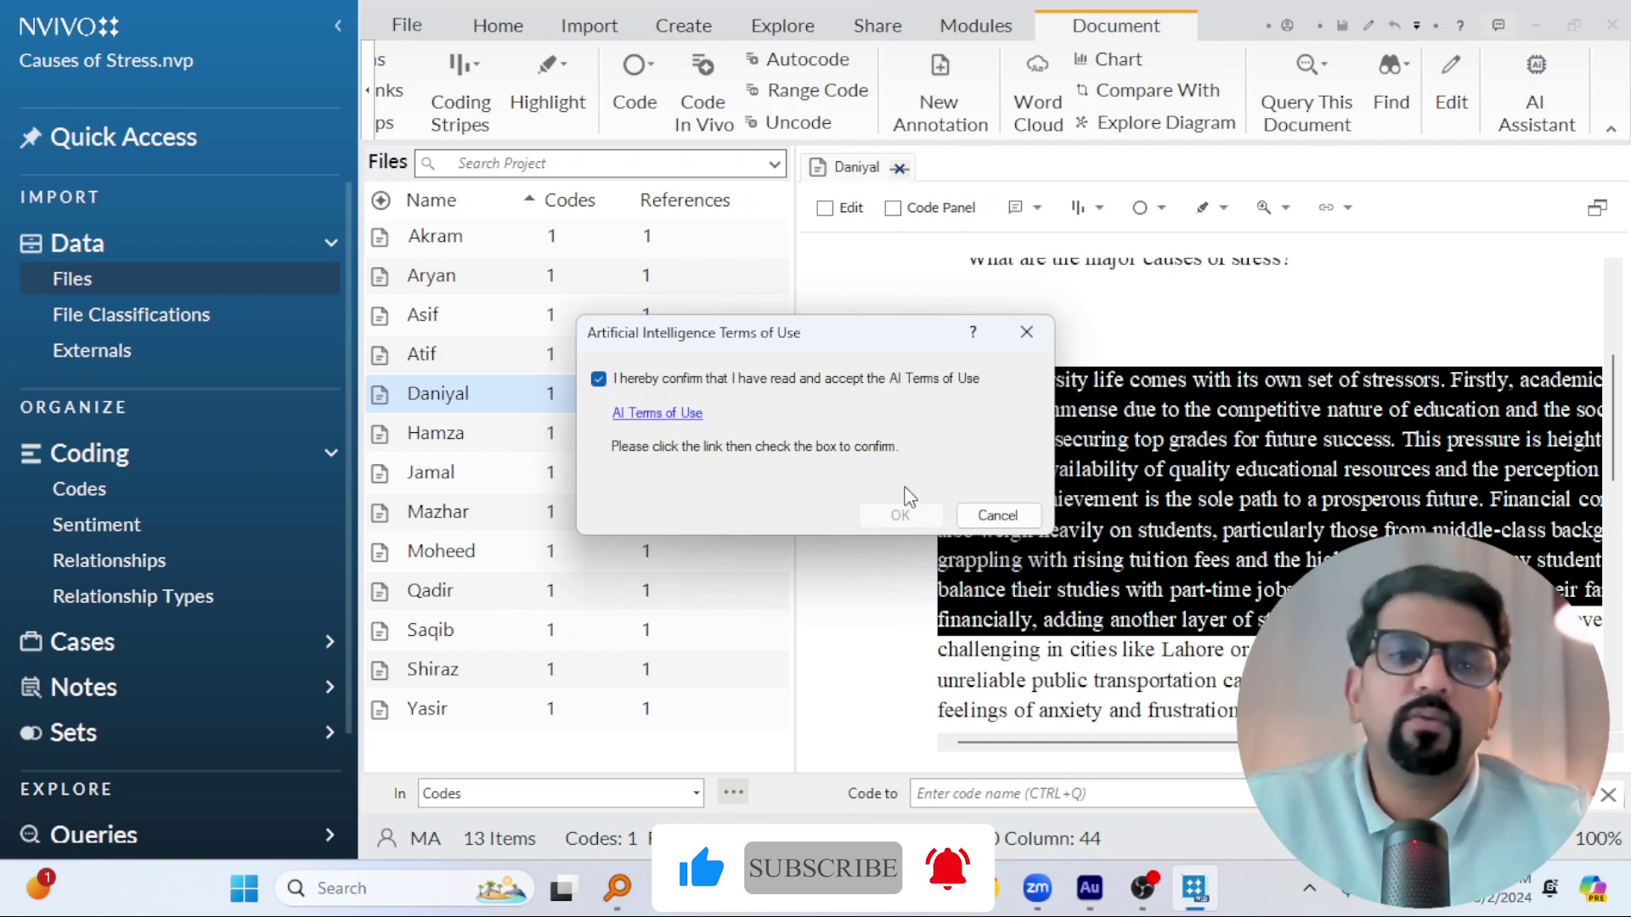
pyautogui.click(686, 417)
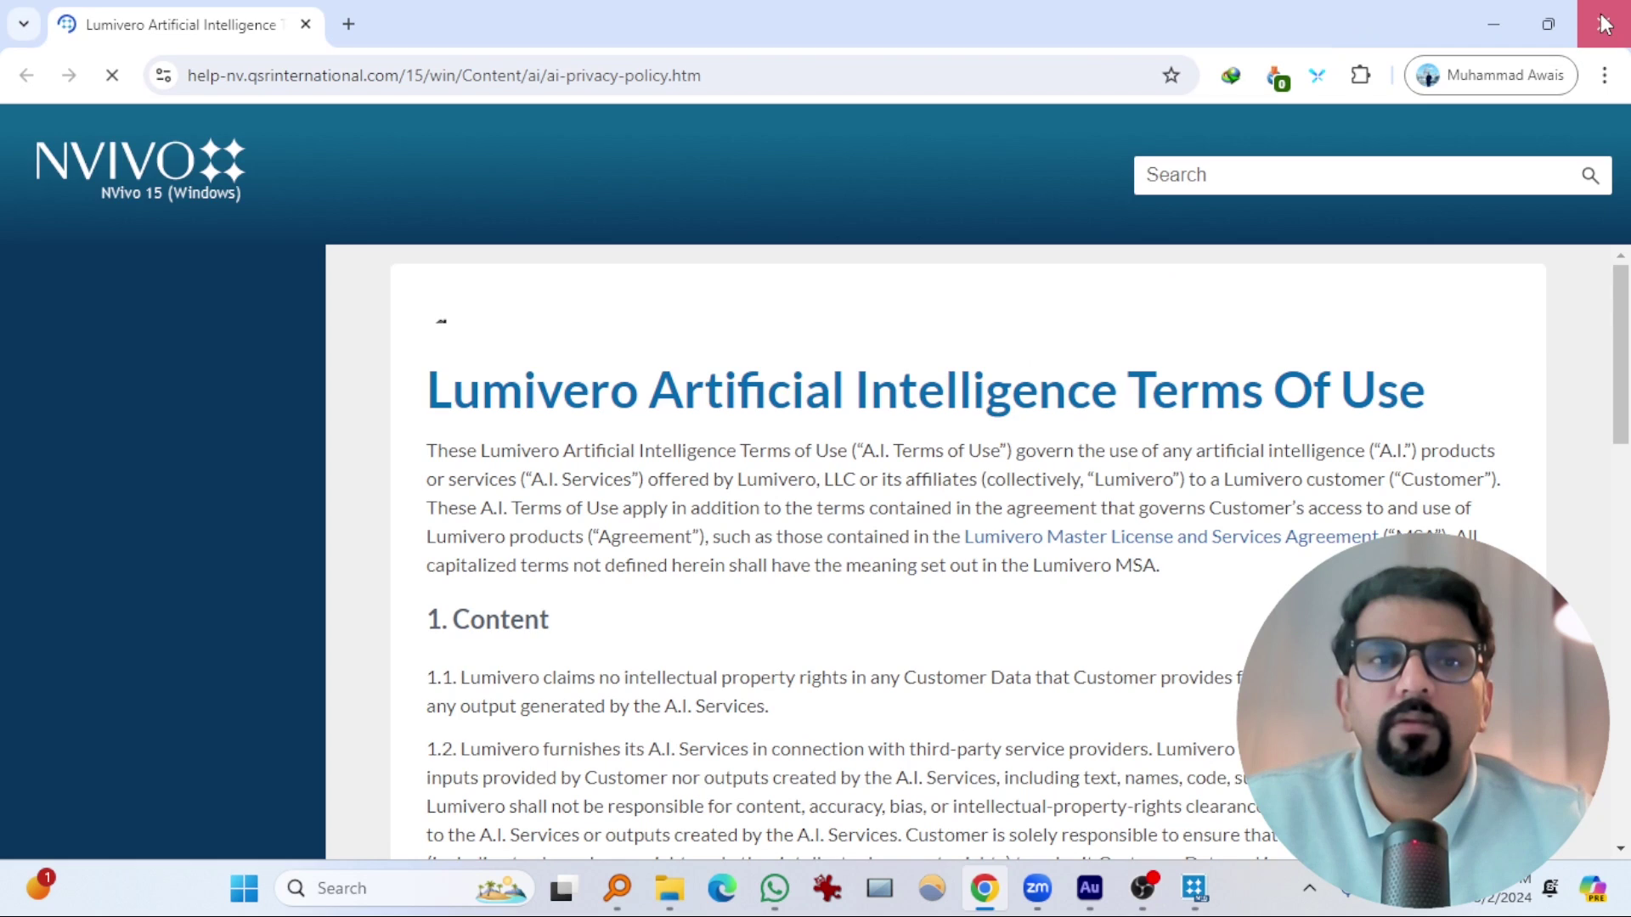
pyautogui.click(1493, 24)
pyautogui.click(982, 379)
pyautogui.click(900, 513)
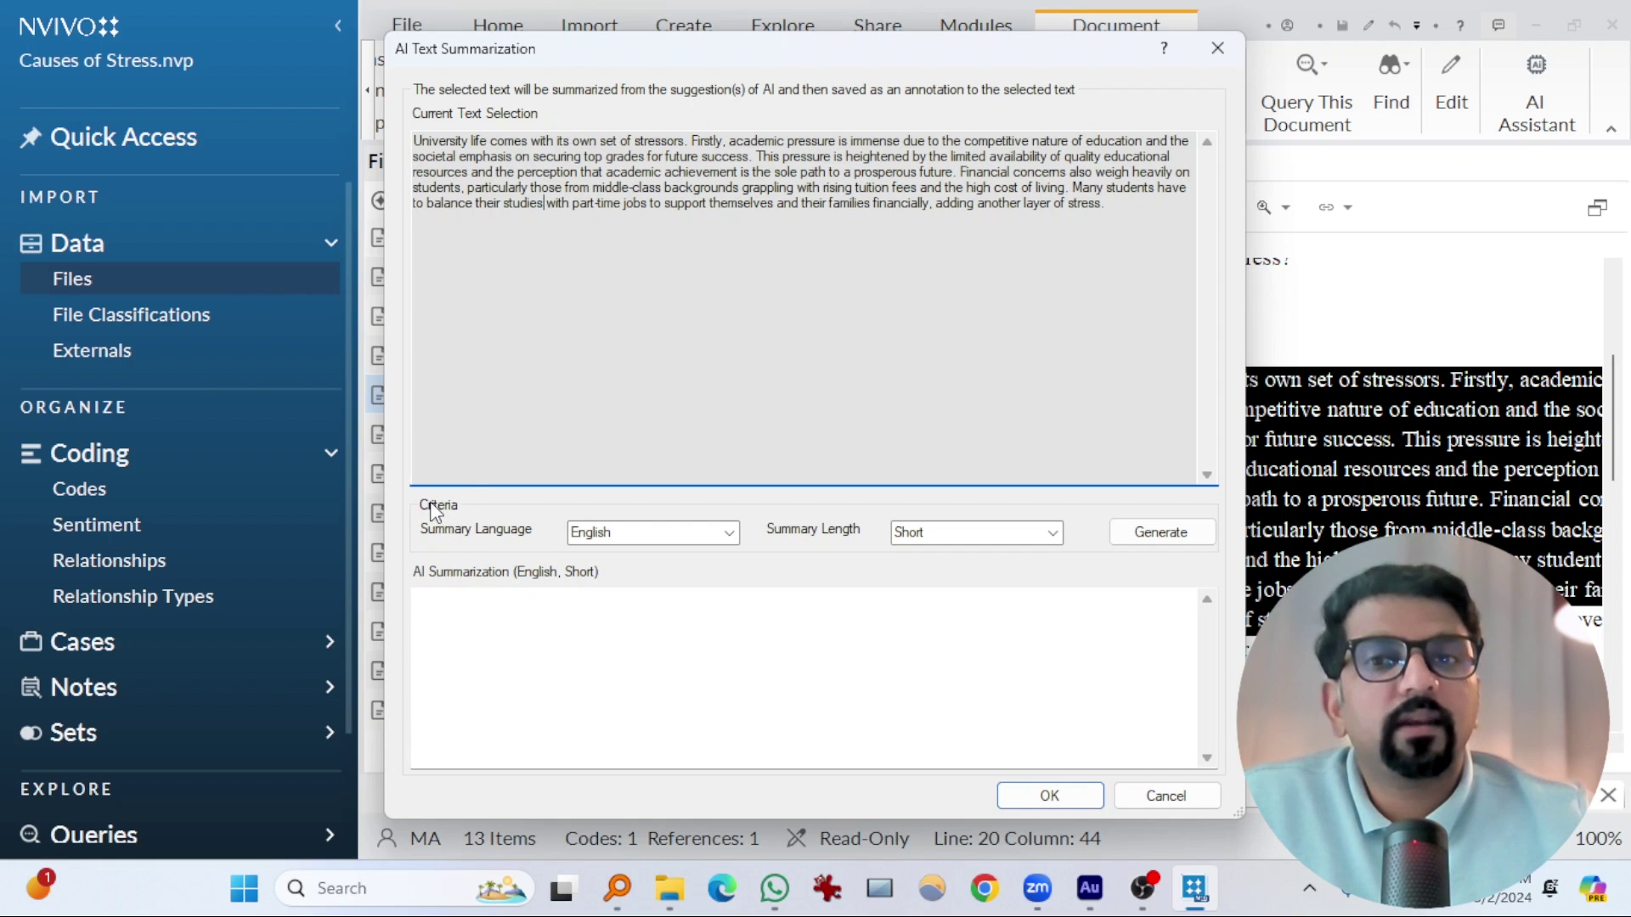
# Generate an English, Short-length AI summary of the selected answer passage.
pyautogui.click(671, 532)
pyautogui.click(730, 533)
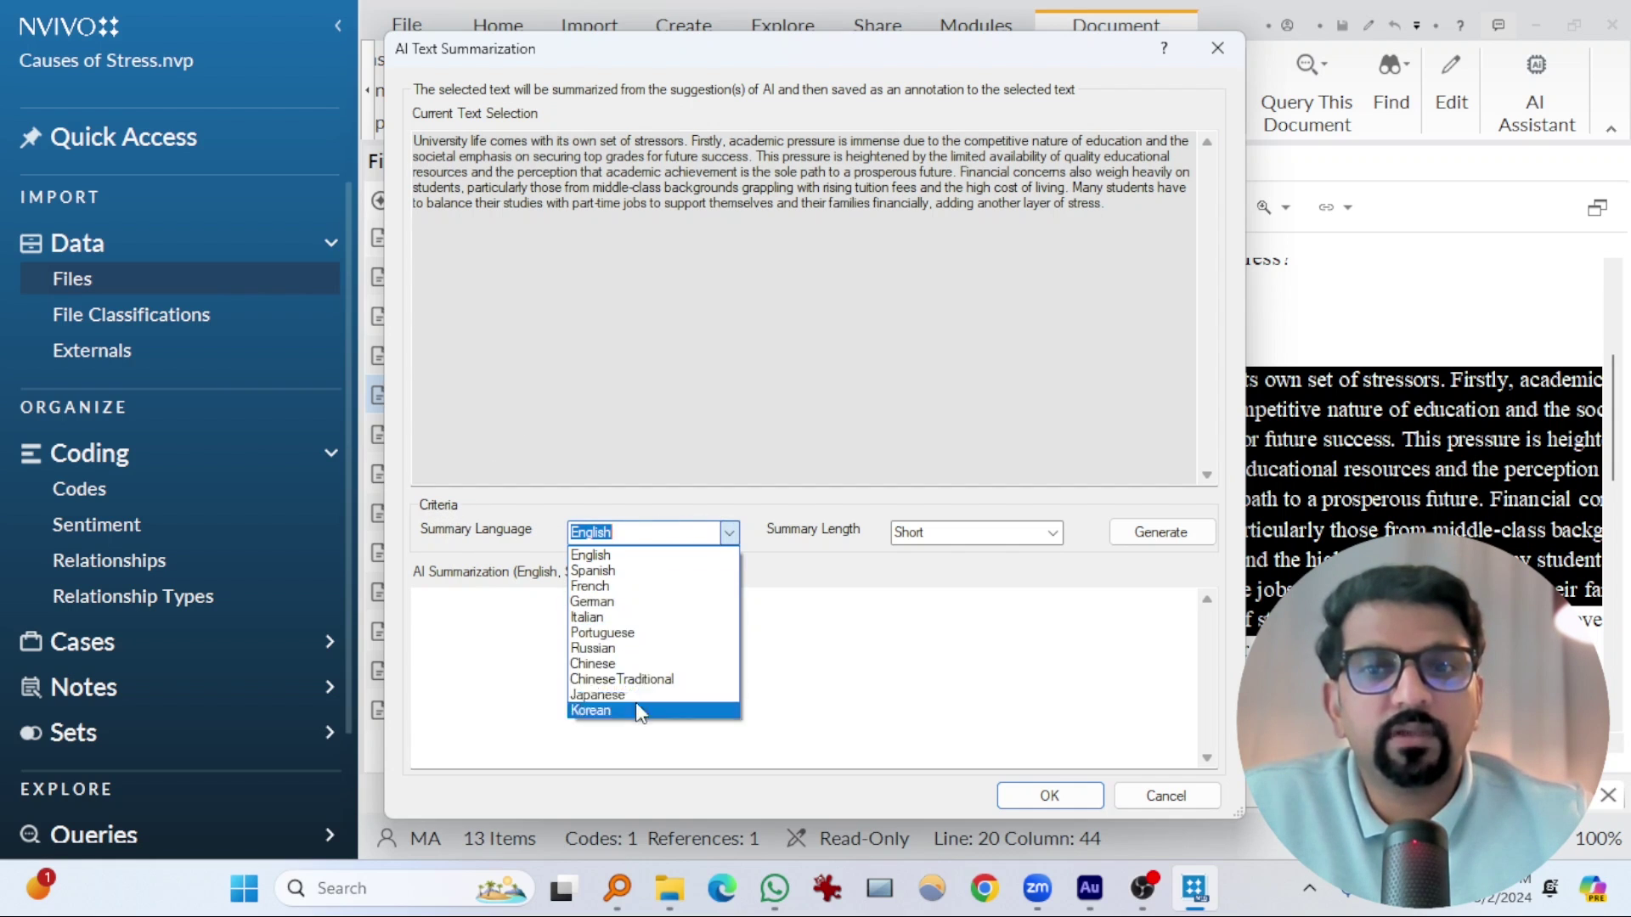
pyautogui.click(651, 555)
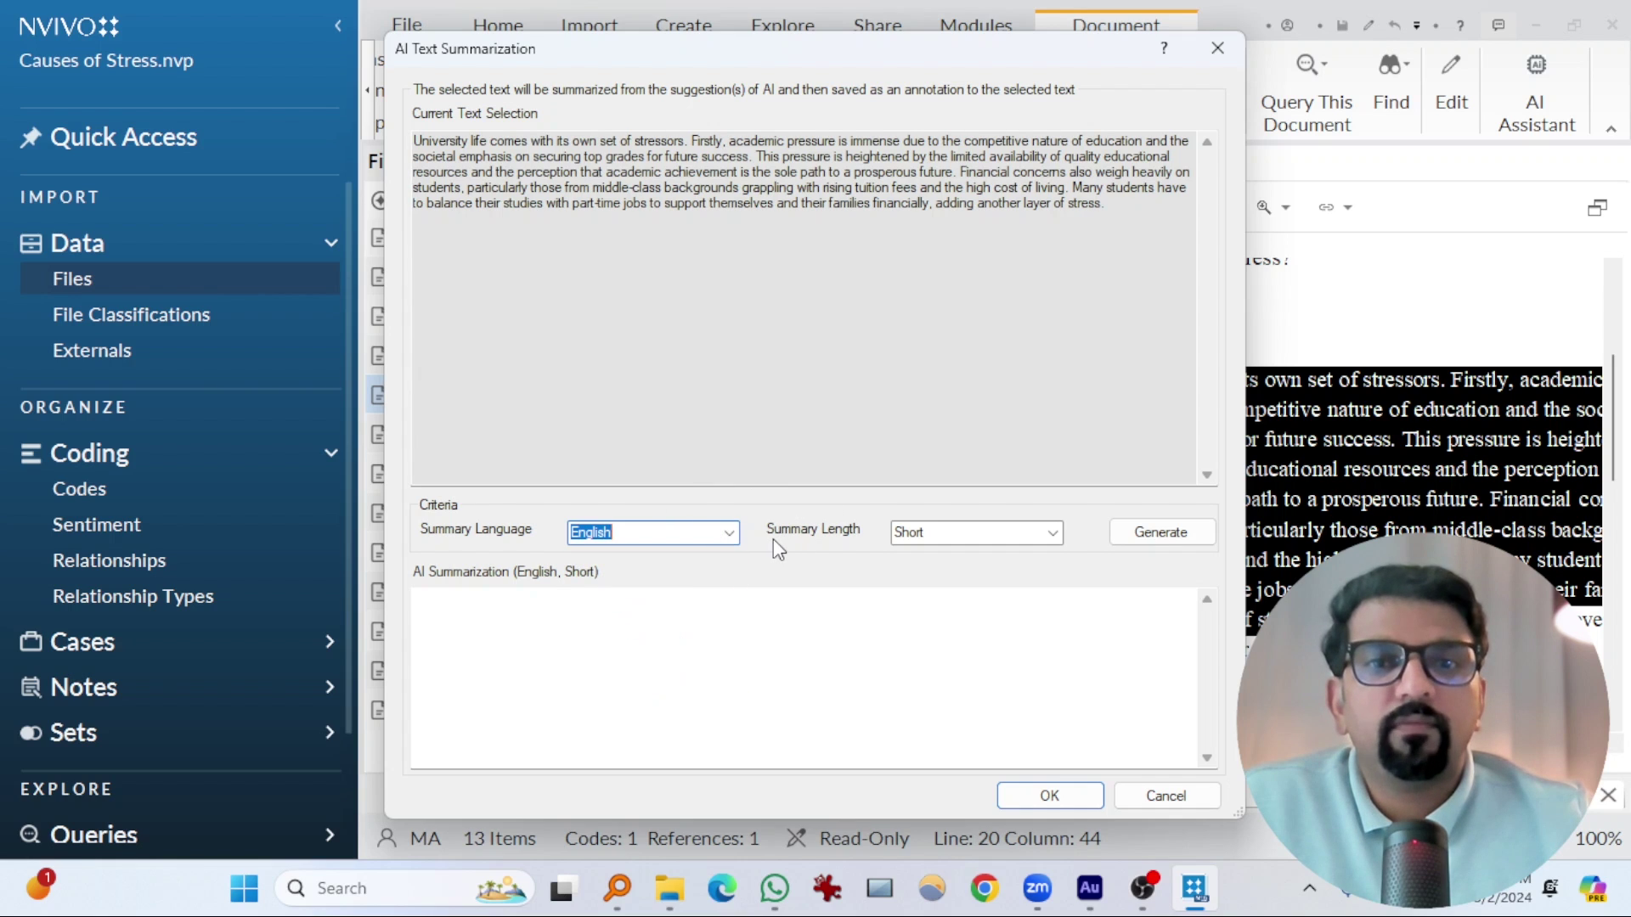
pyautogui.click(965, 533)
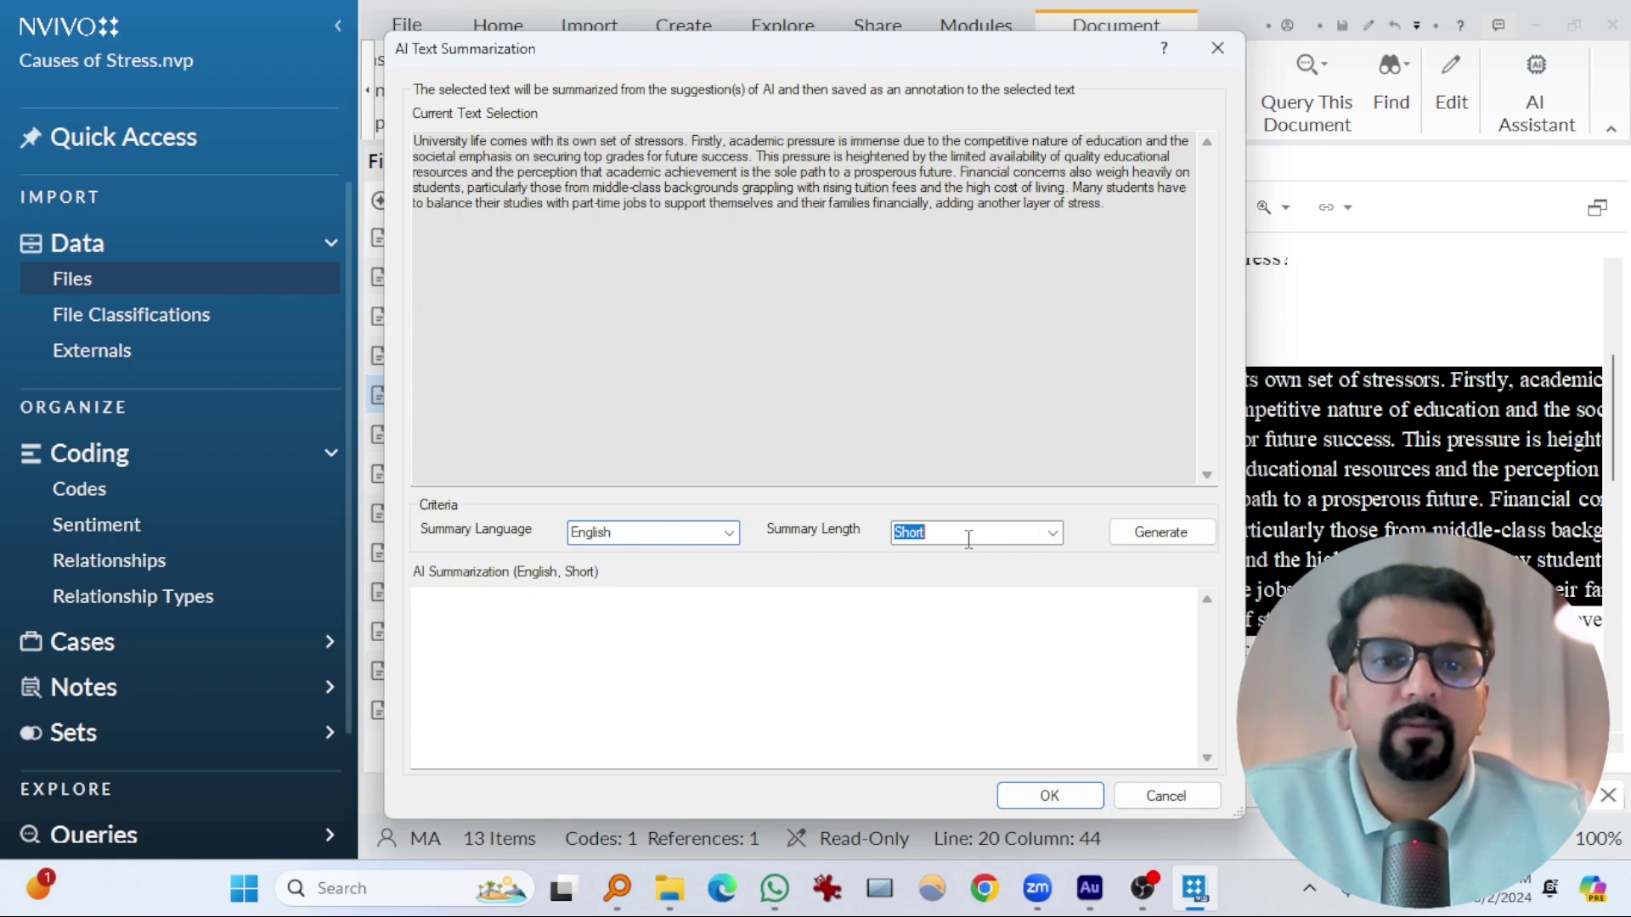
pyautogui.click(1053, 533)
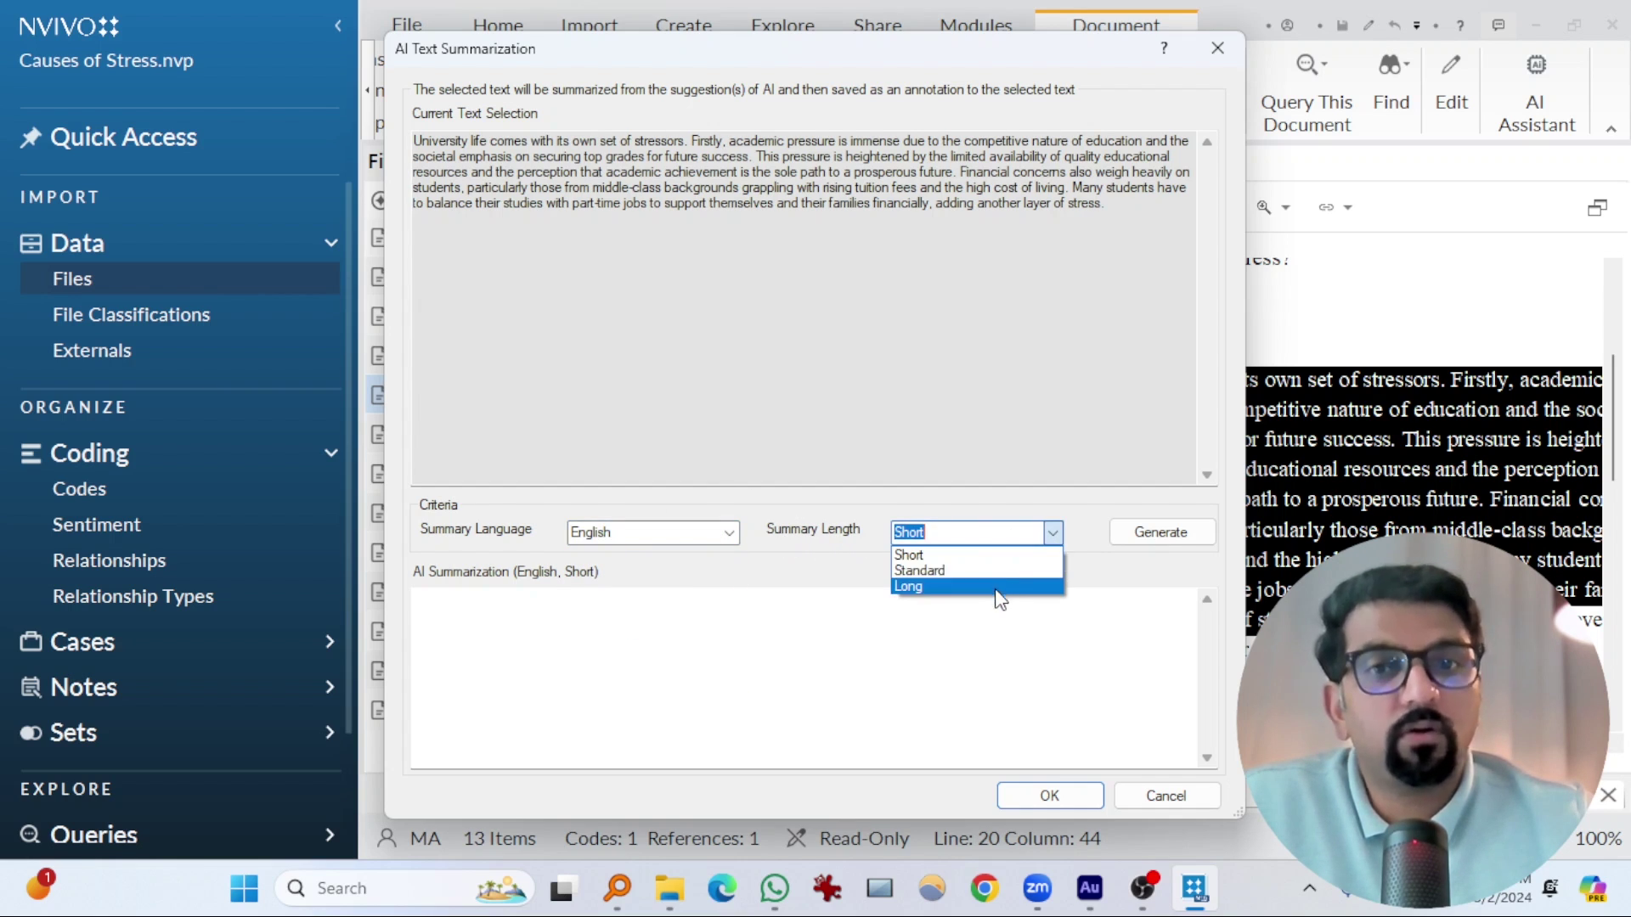
pyautogui.click(959, 629)
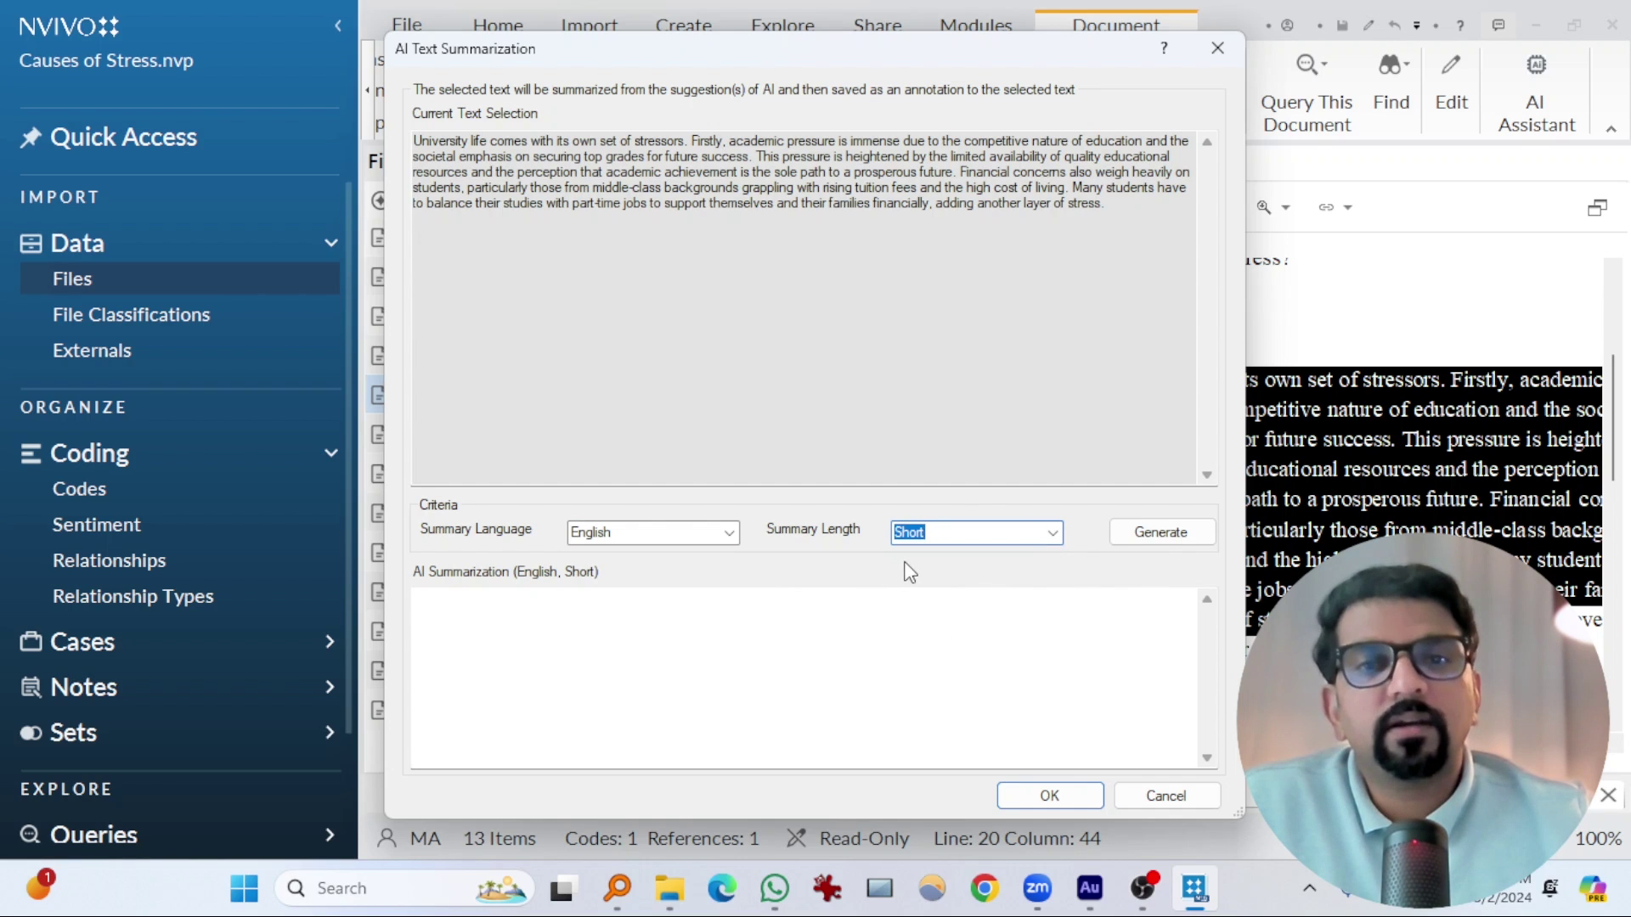
pyautogui.click(1165, 536)
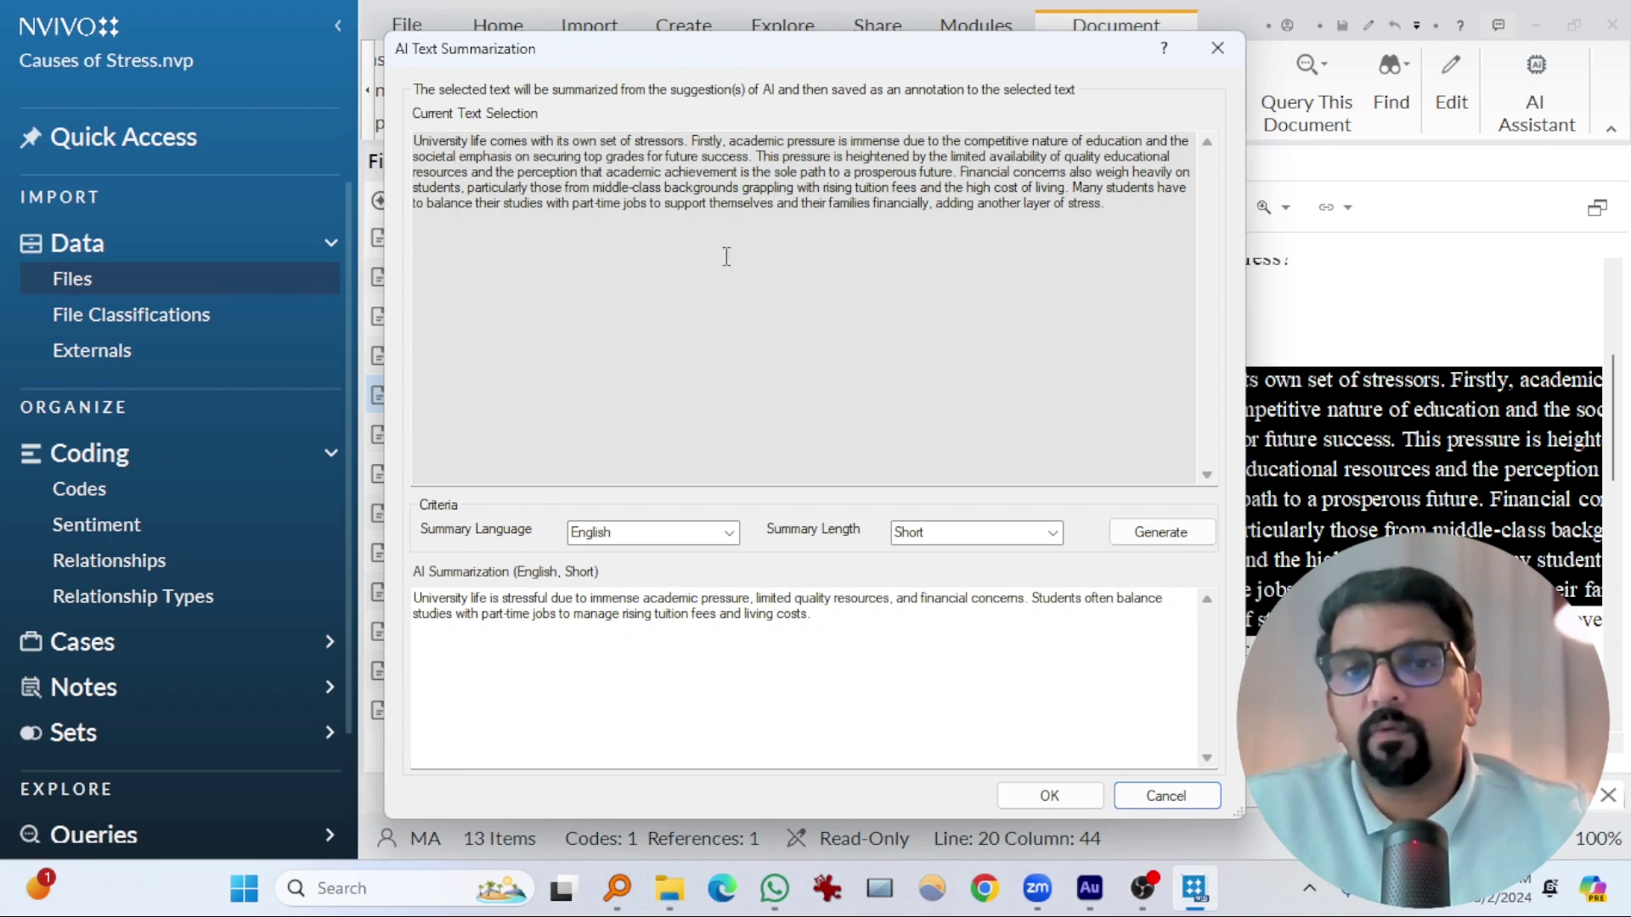
# Save the AI text summary, then start a Daniyal document summary and cancel it.
pyautogui.click(1049, 795)
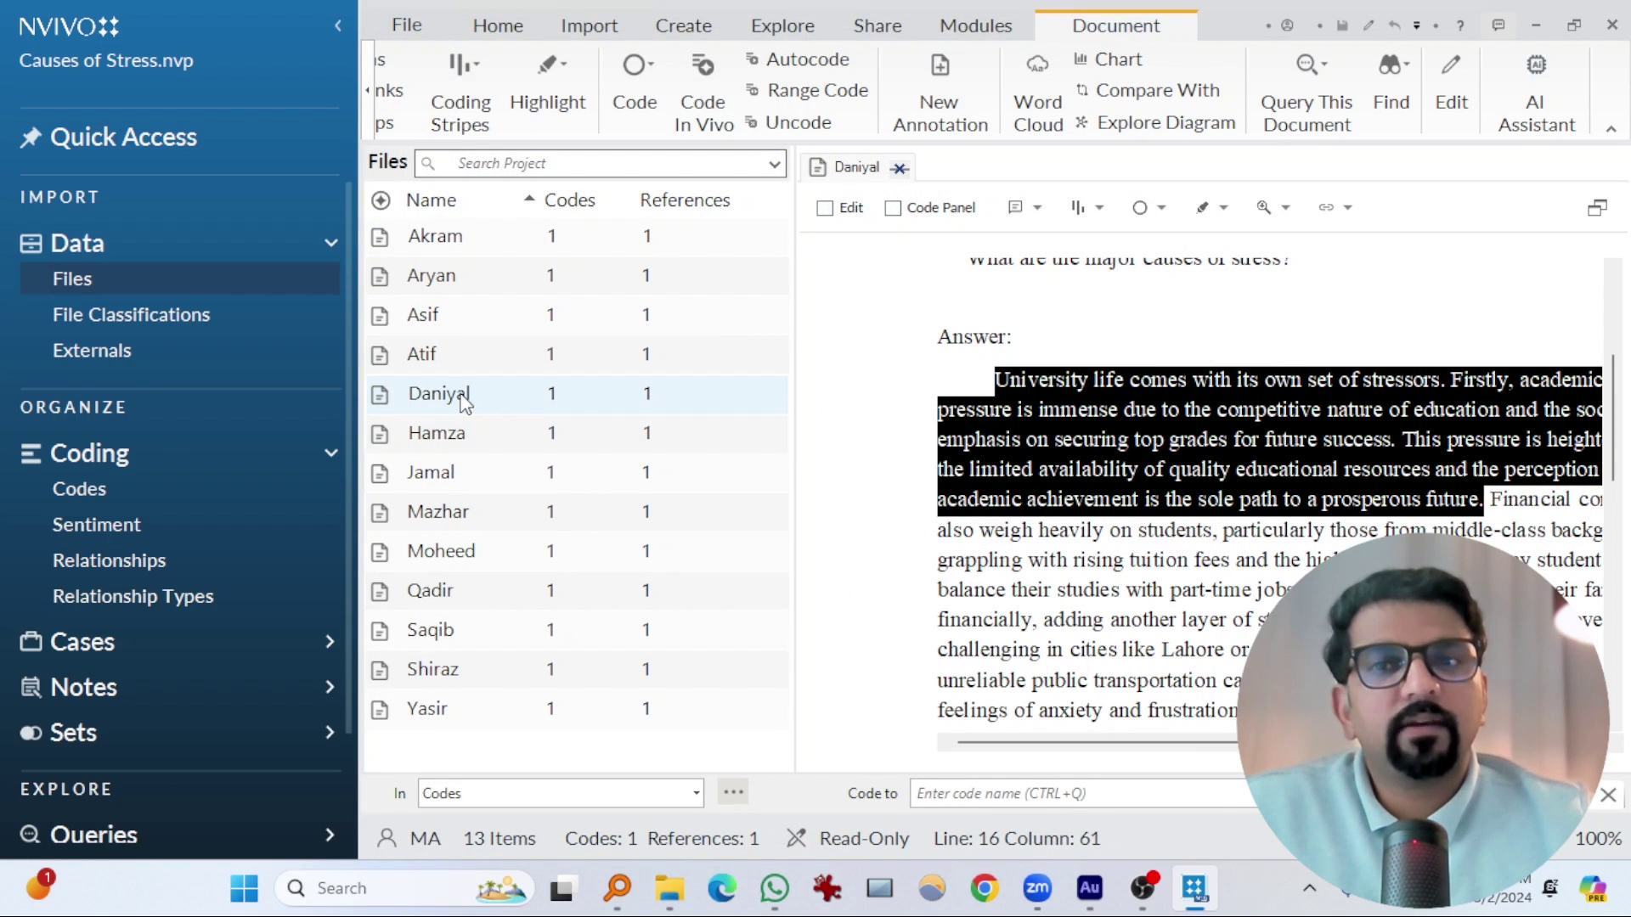
pyautogui.click(462, 402)
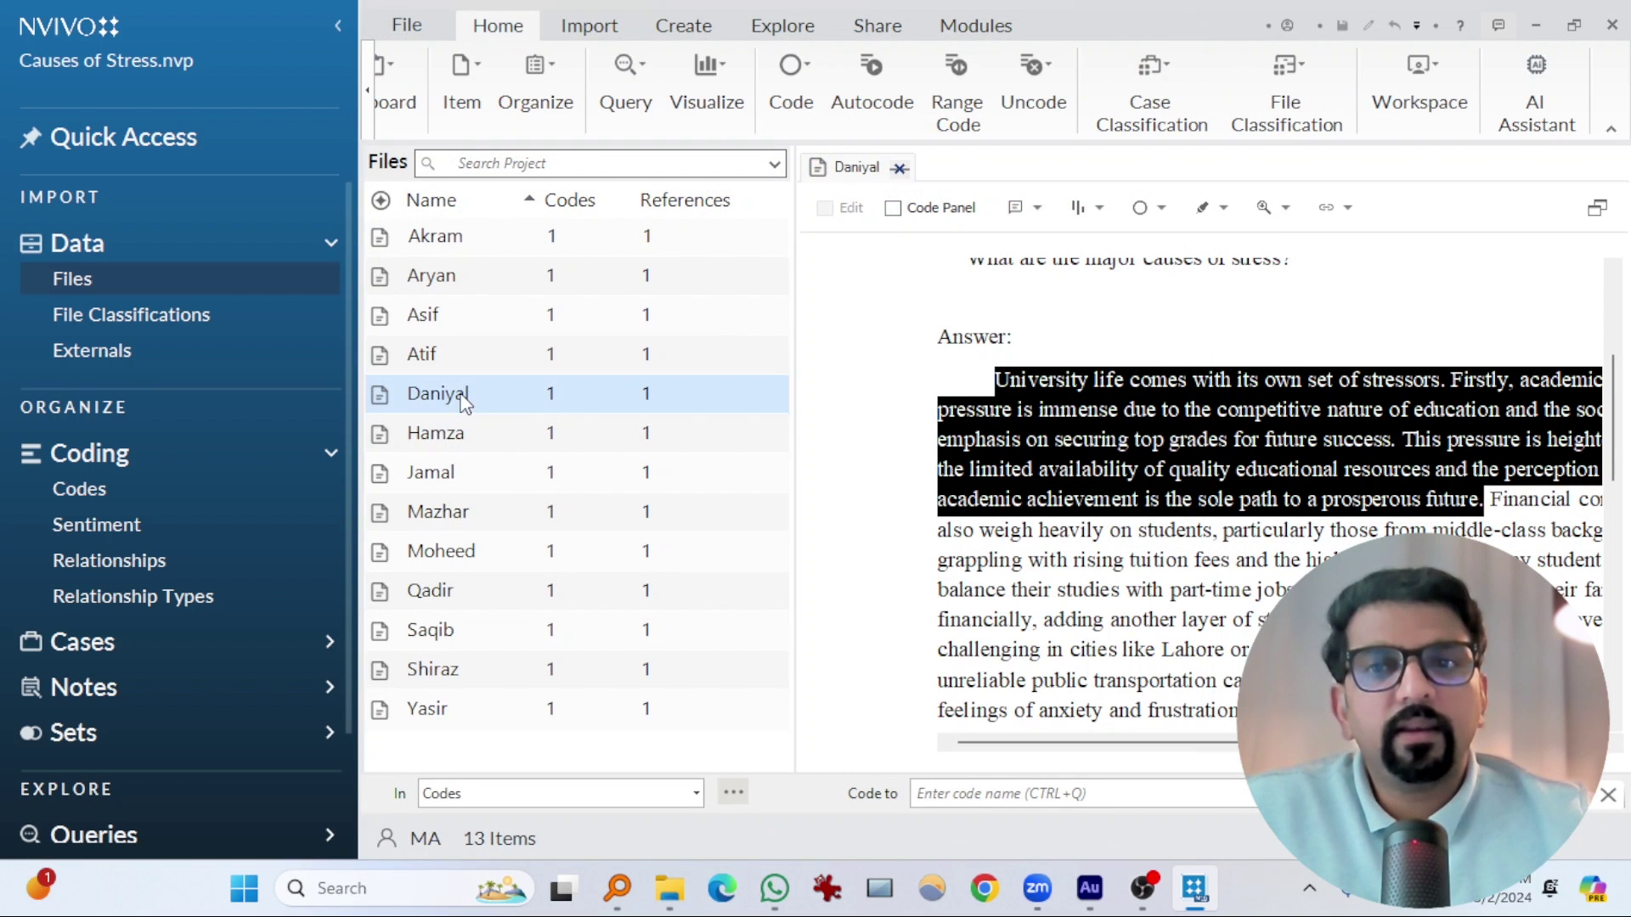
pyautogui.click(1527, 89)
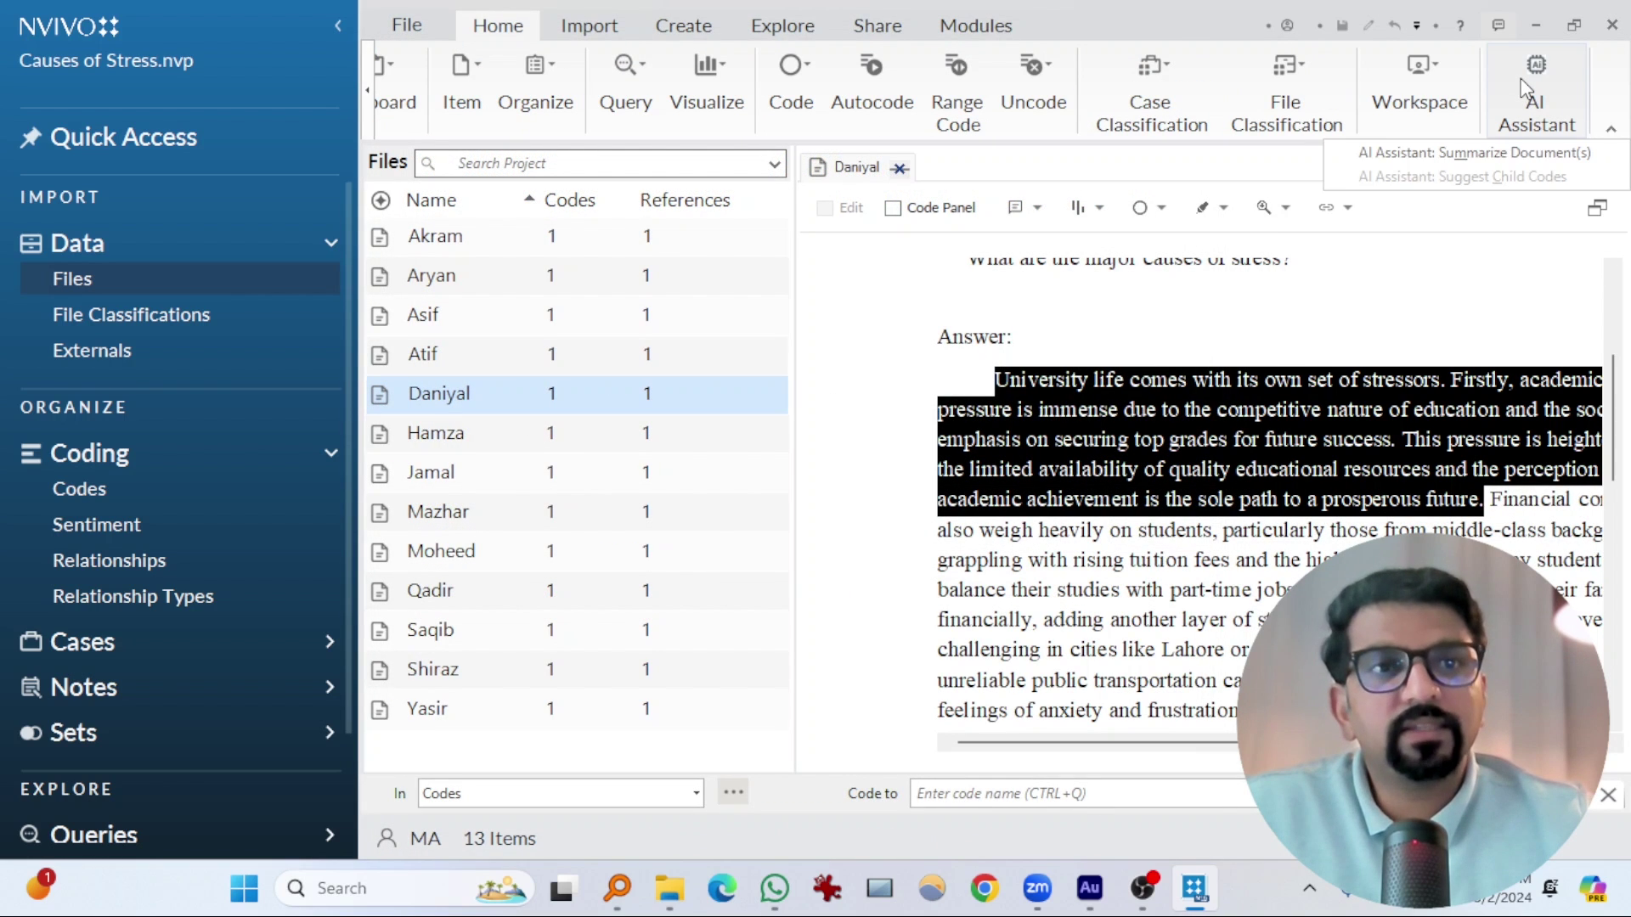
pyautogui.click(1389, 158)
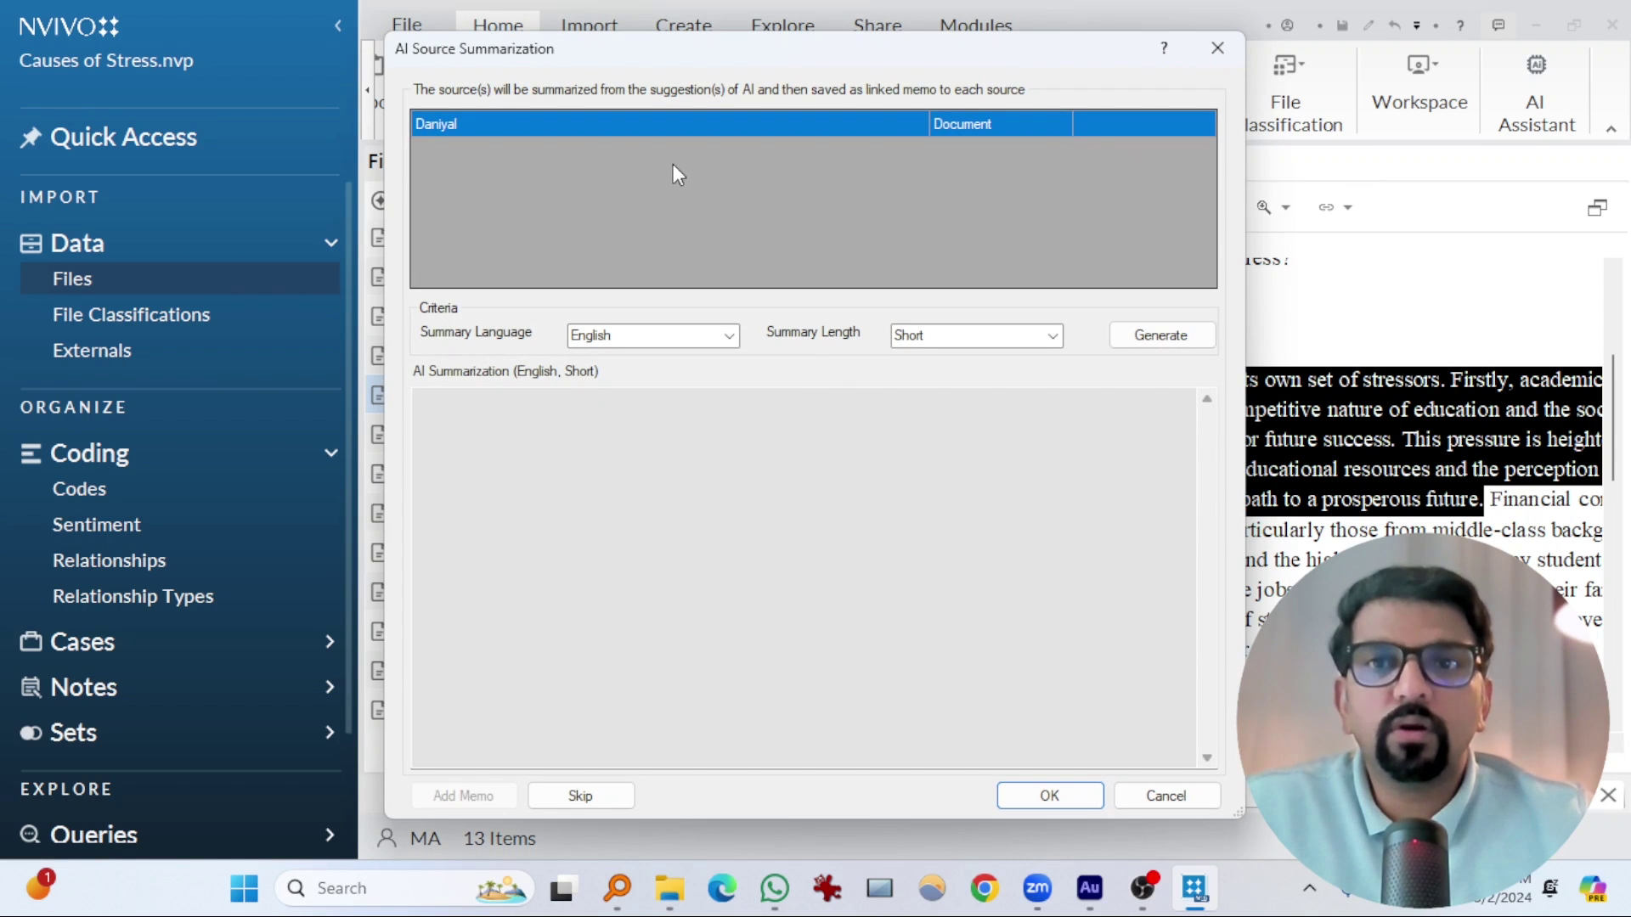
pyautogui.click(1051, 336)
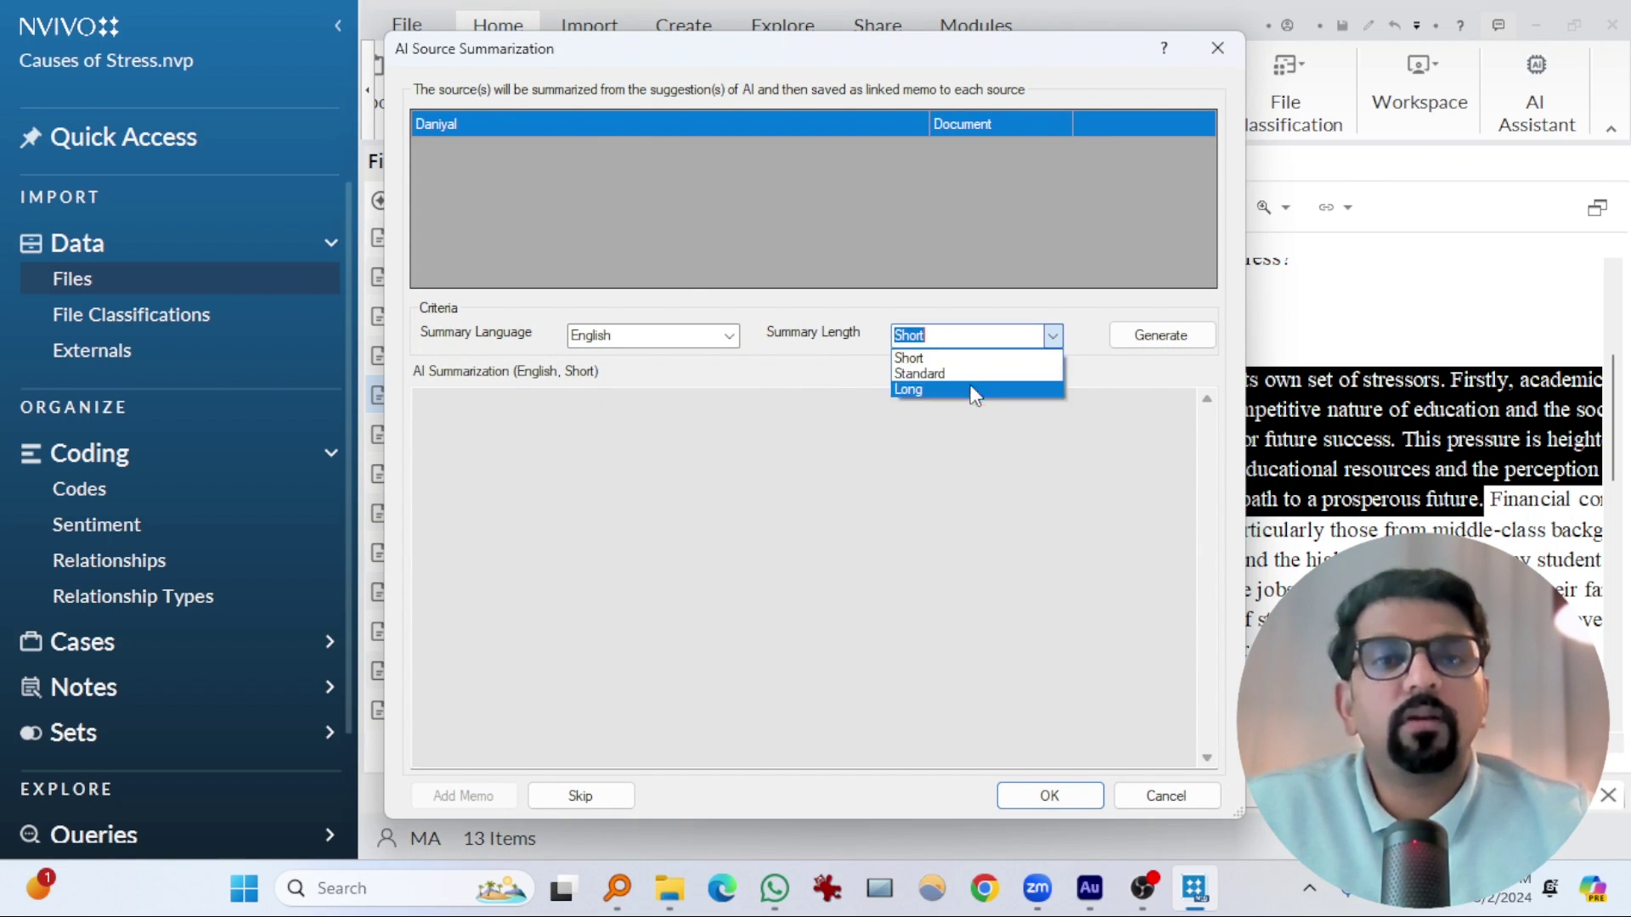
pyautogui.press('Escape')
pyautogui.press('Escape')
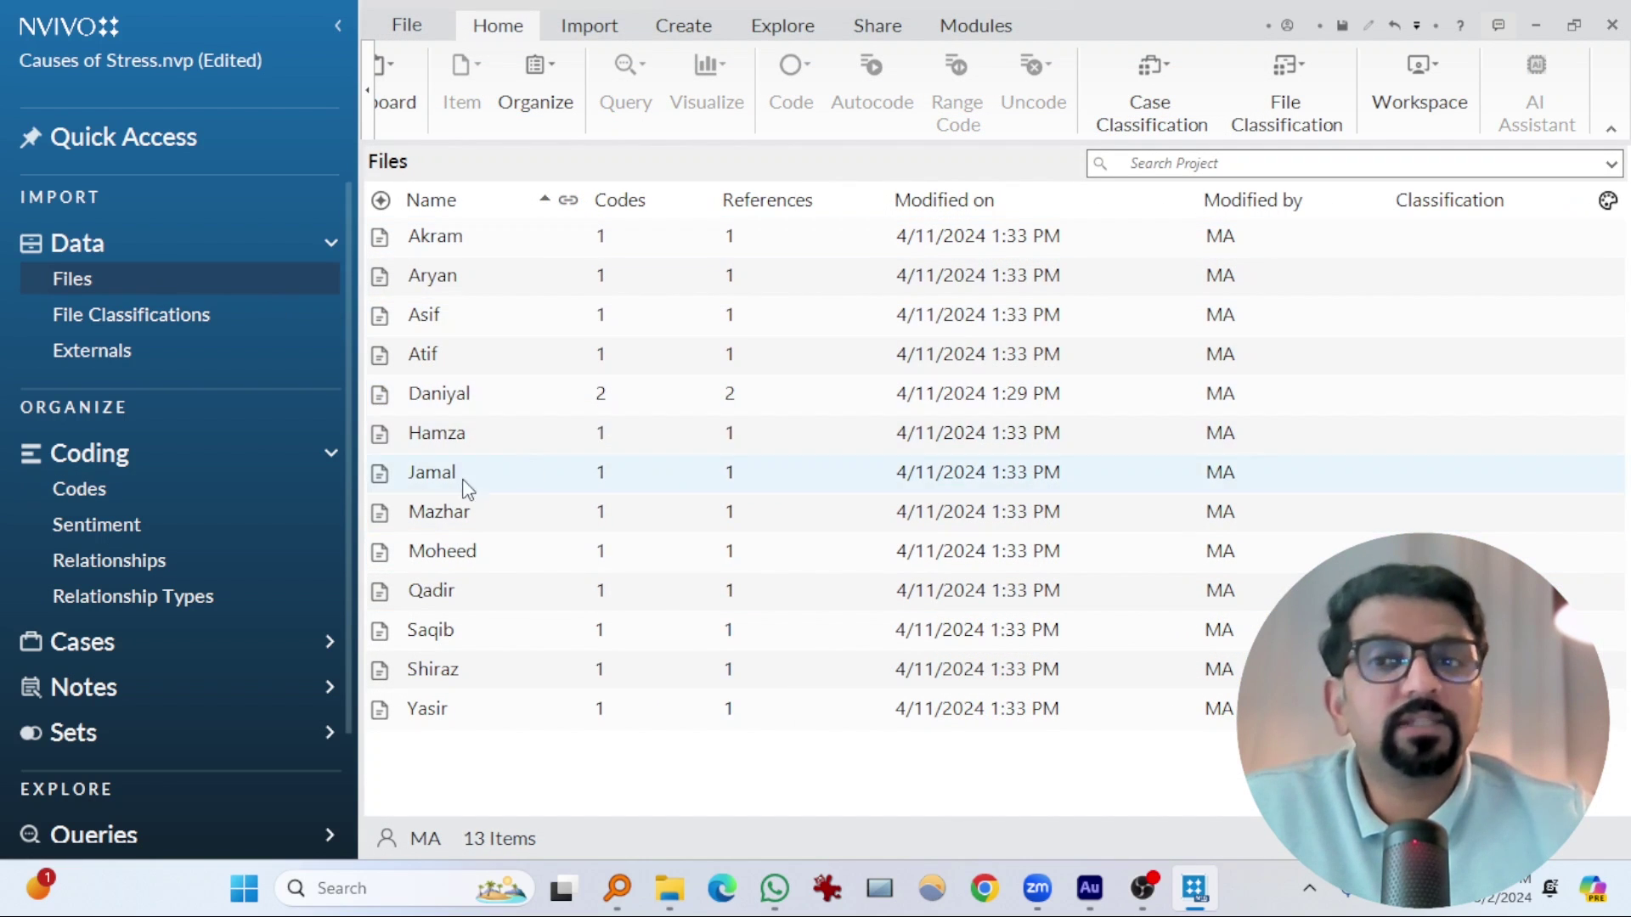
# Switch to the Codes list, select Causes of Stress, and open the AI Assistant dropdown.
pyautogui.click(182, 495)
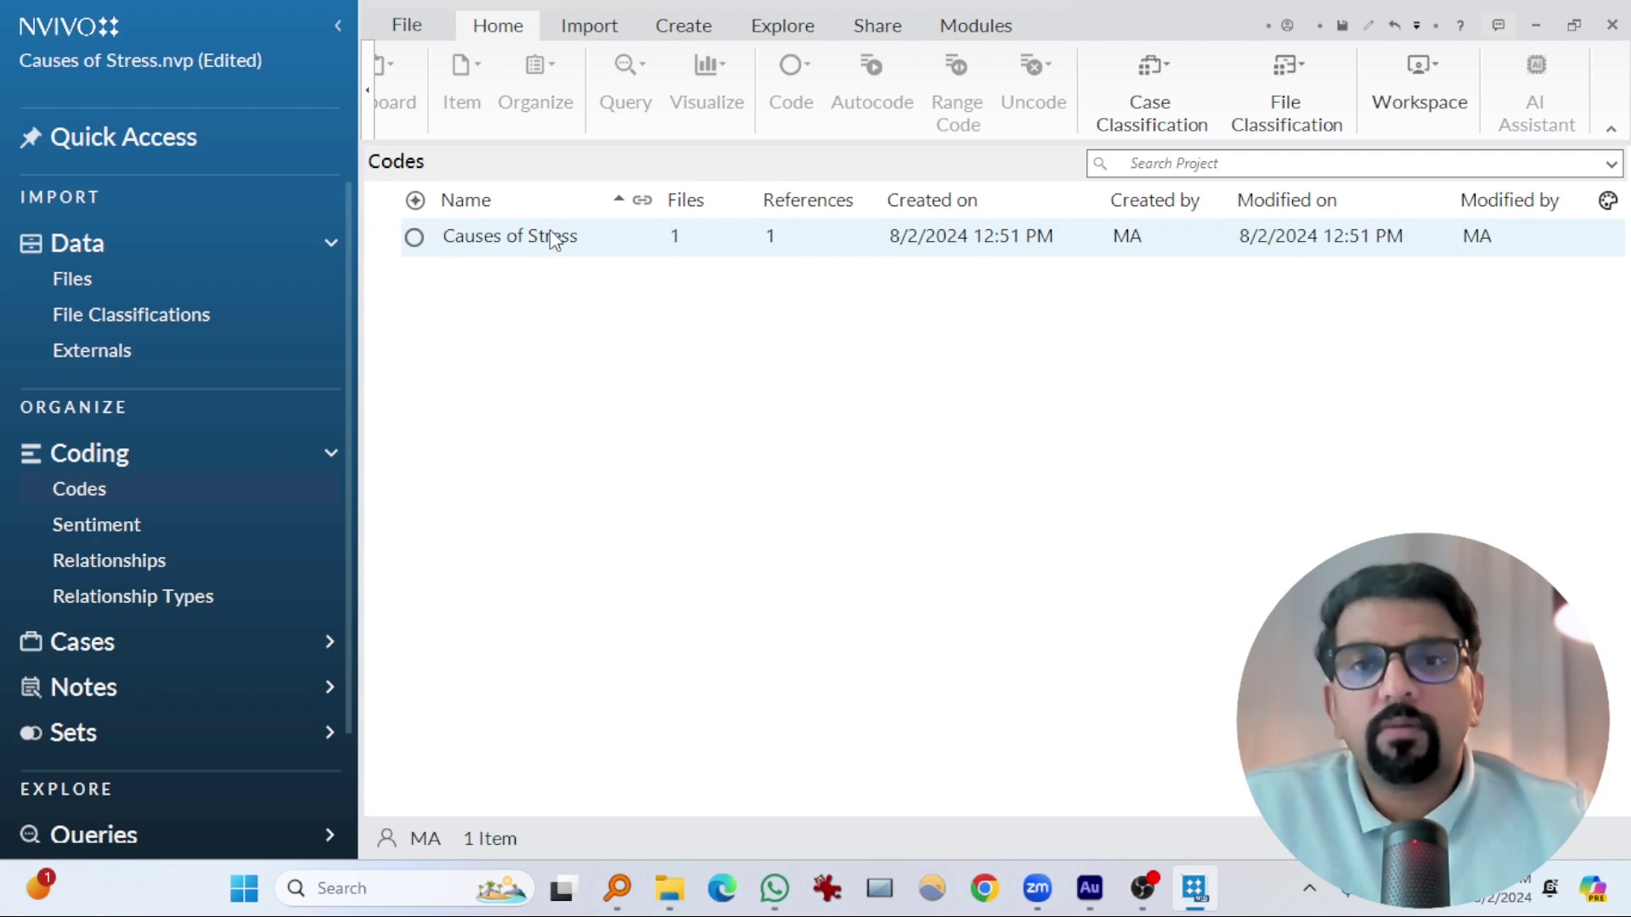
pyautogui.click(550, 233)
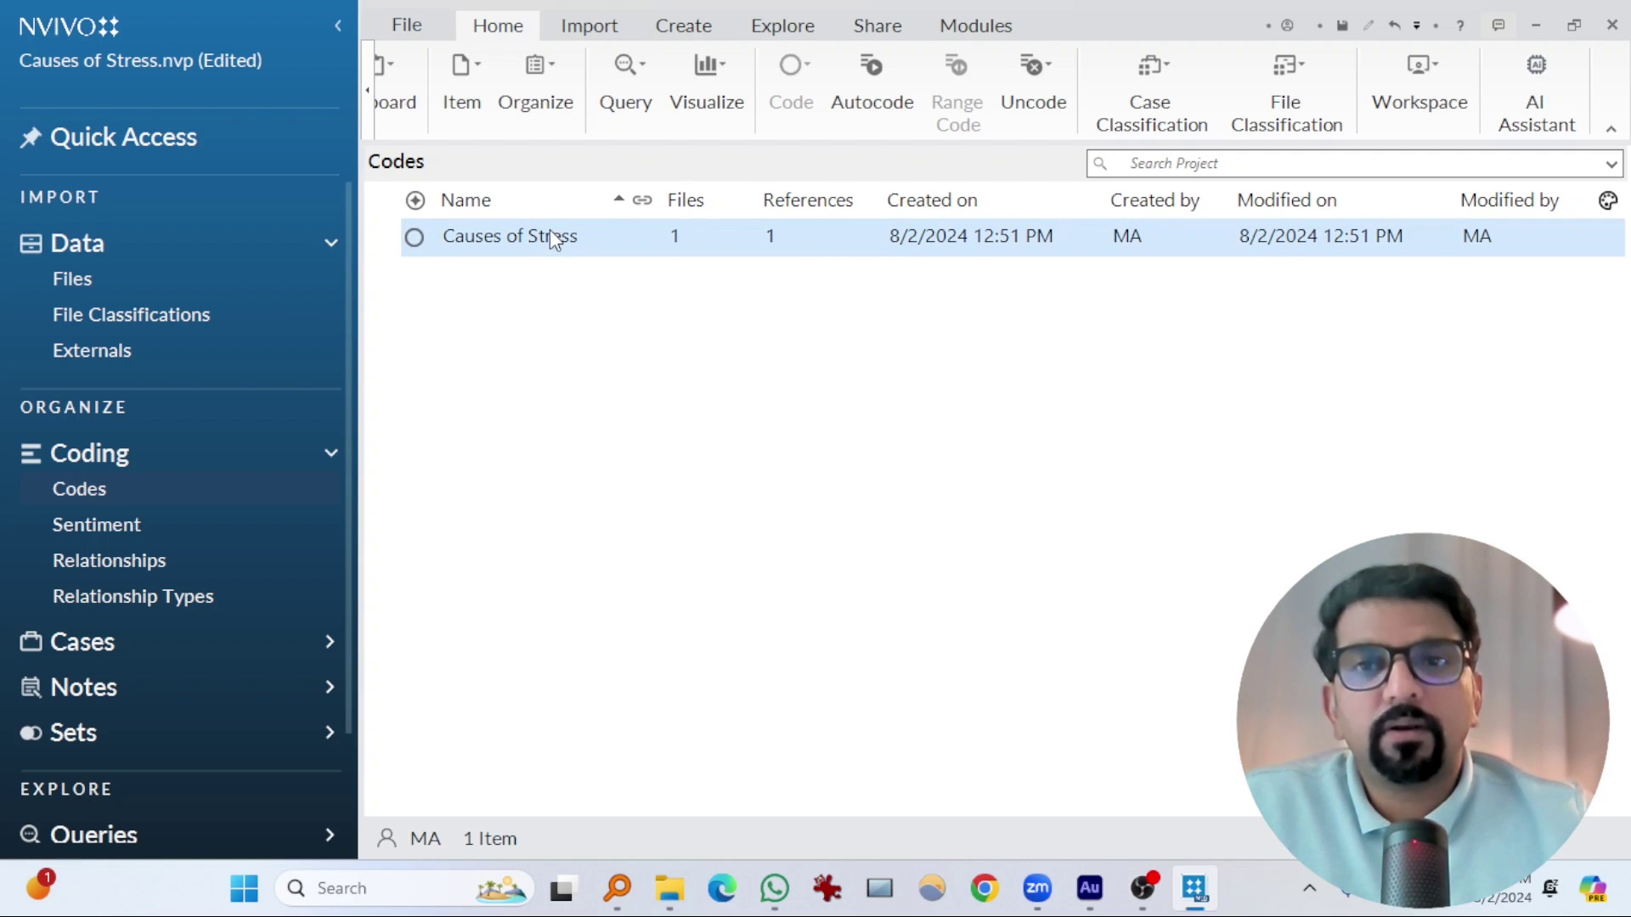
pyautogui.click(1546, 102)
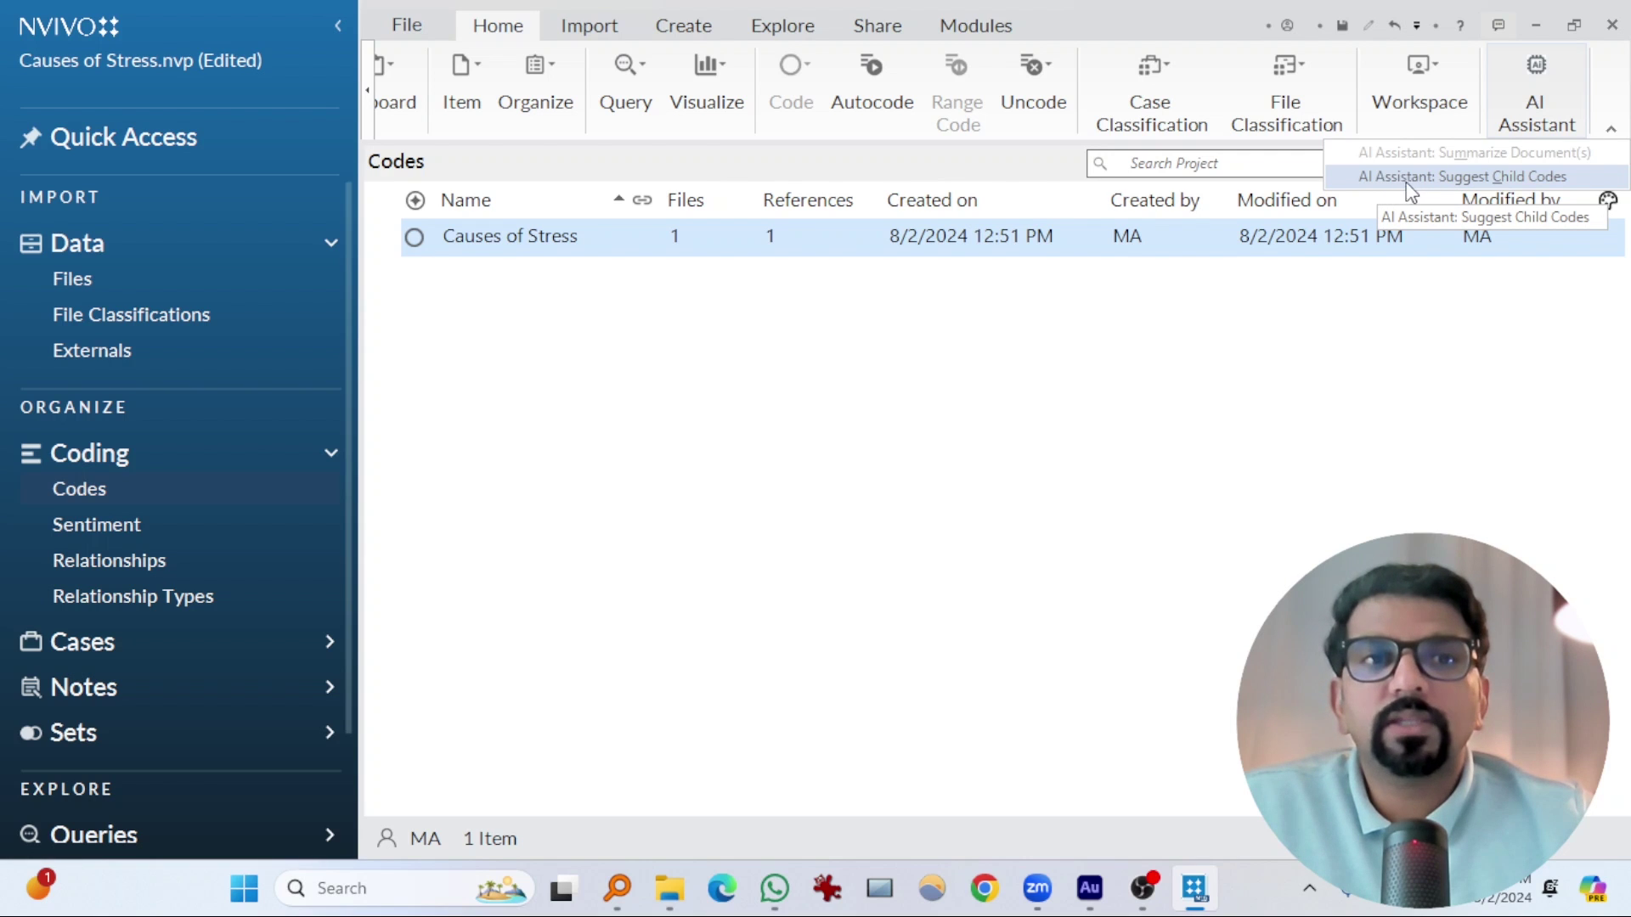
# Generate AI child-code suggestions for Causes of Stress and review their references.
pyautogui.click(1567, 180)
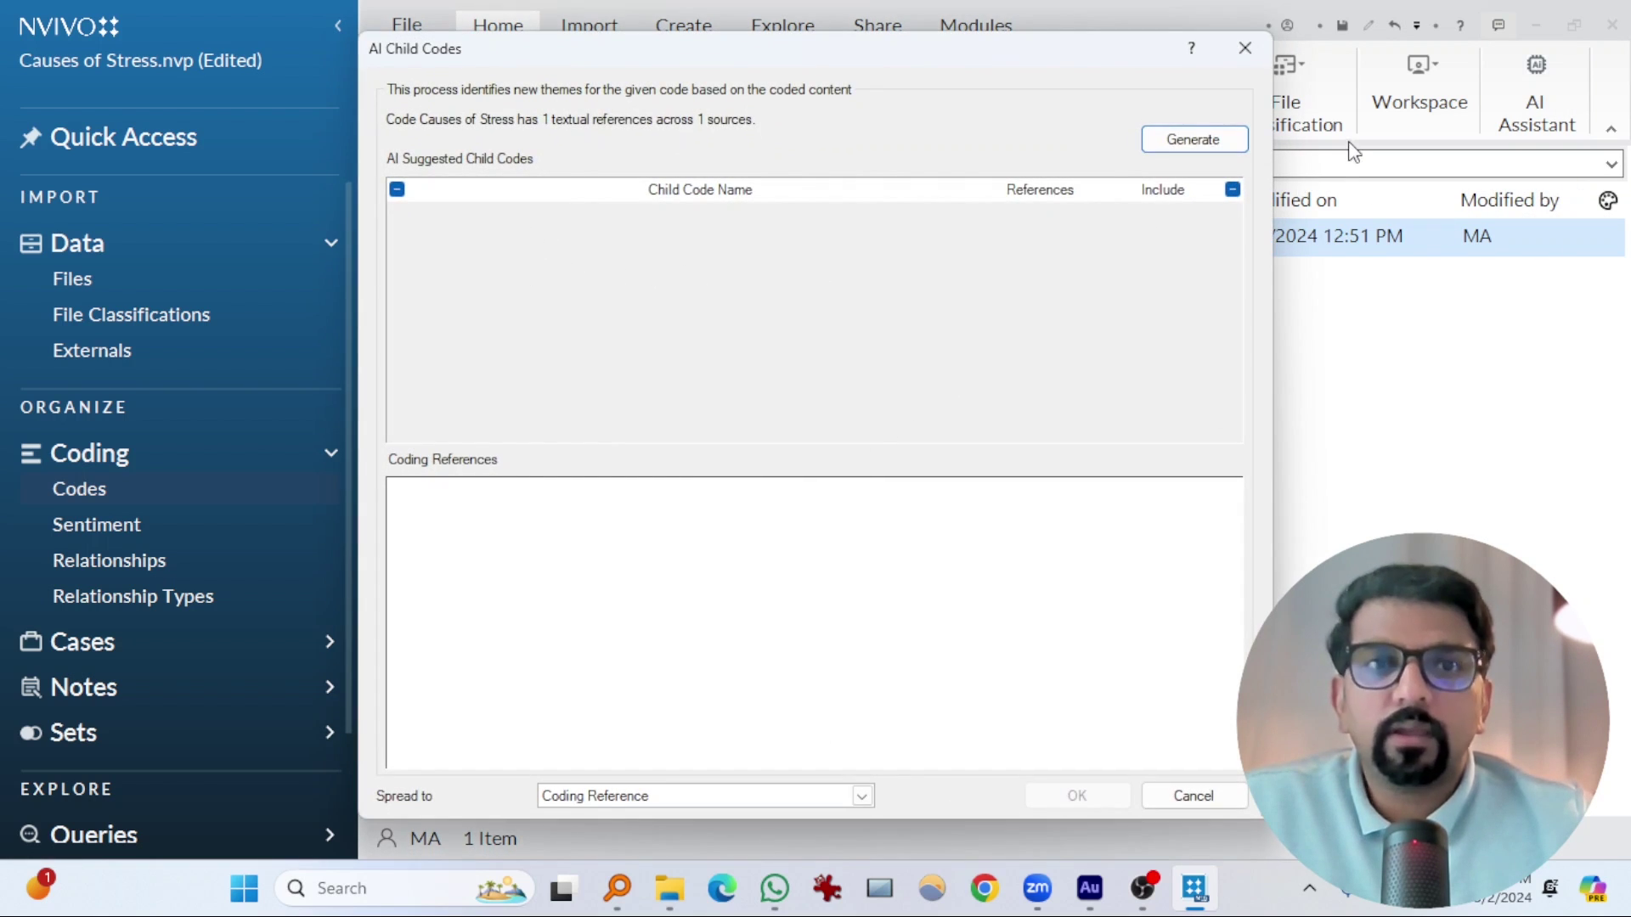
pyautogui.click(1192, 139)
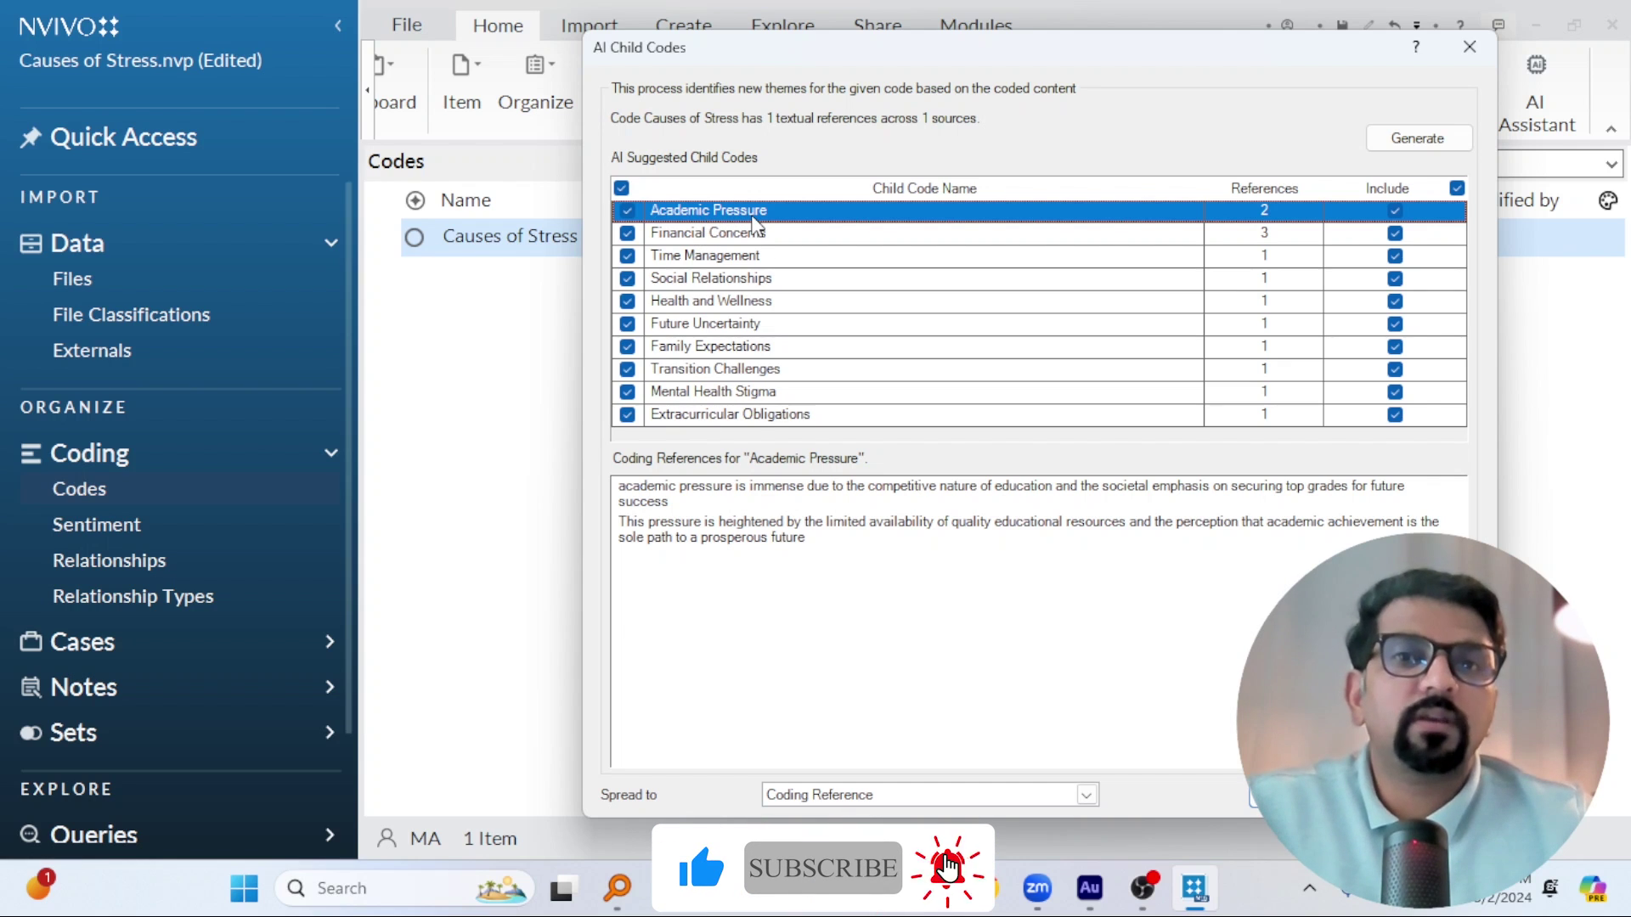
pyautogui.click(715, 233)
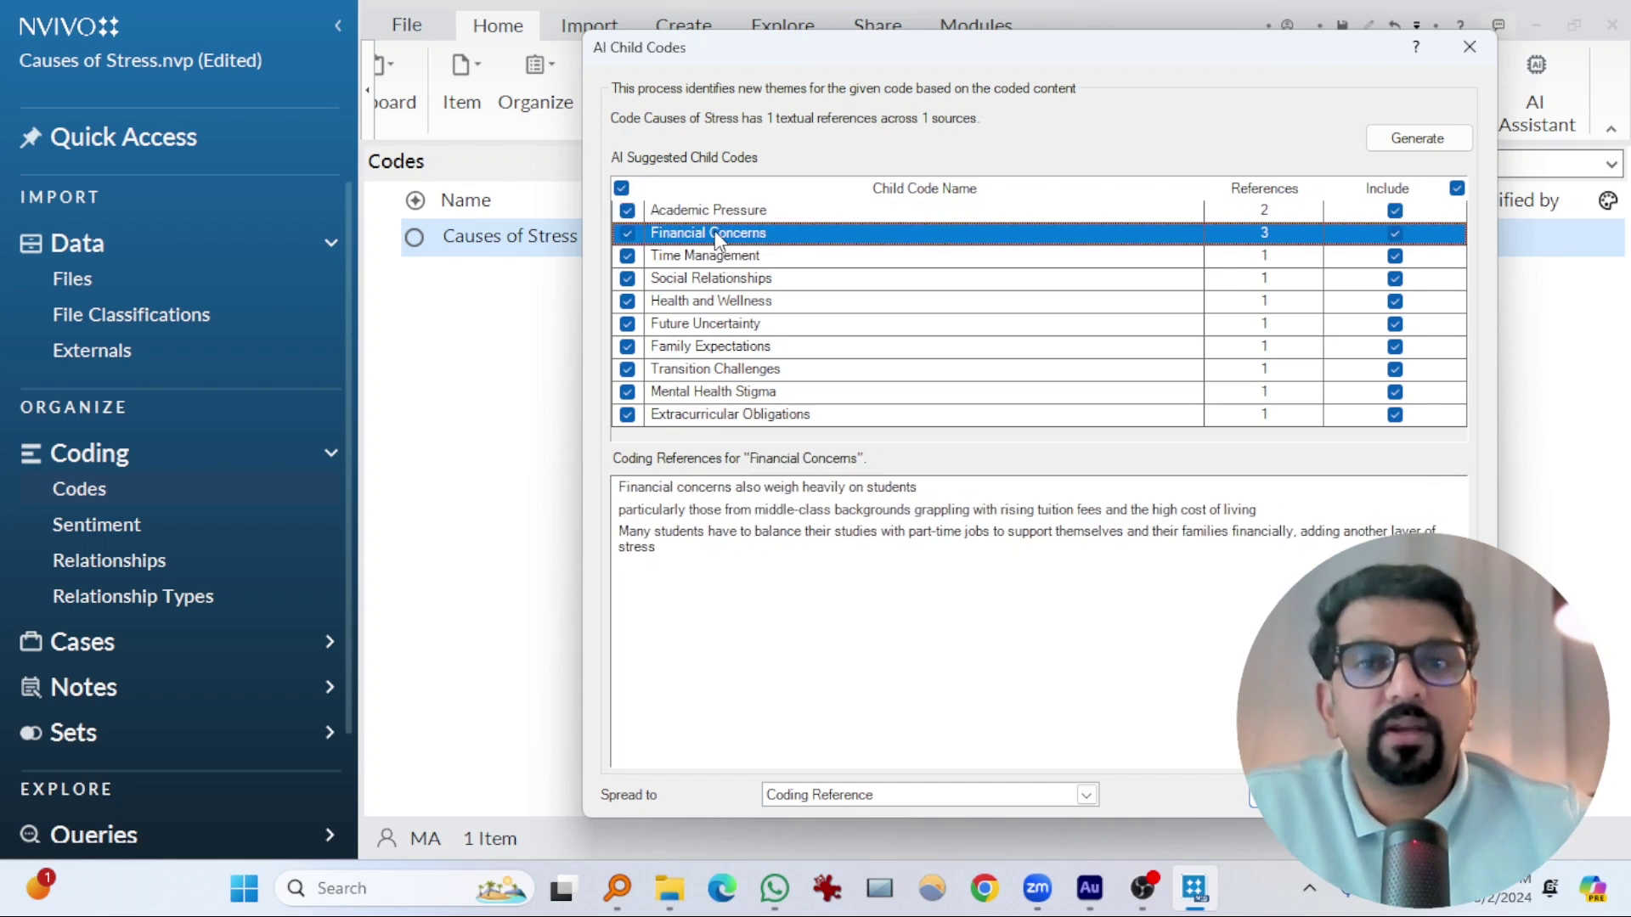
pyautogui.click(714, 258)
pyautogui.click(712, 279)
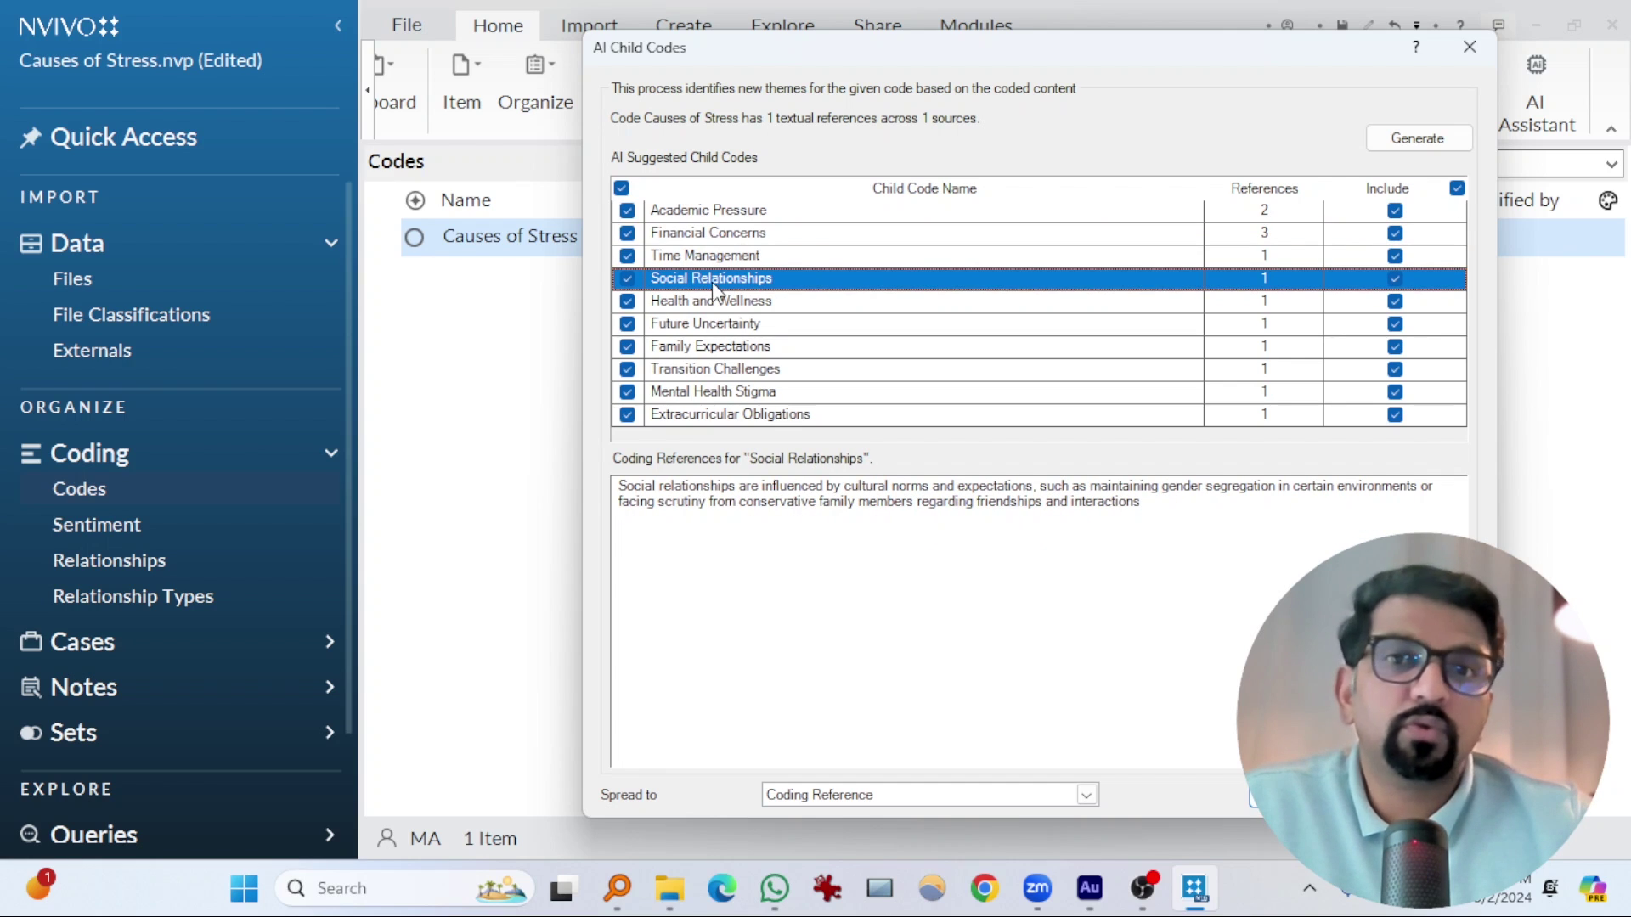
pyautogui.click(705, 301)
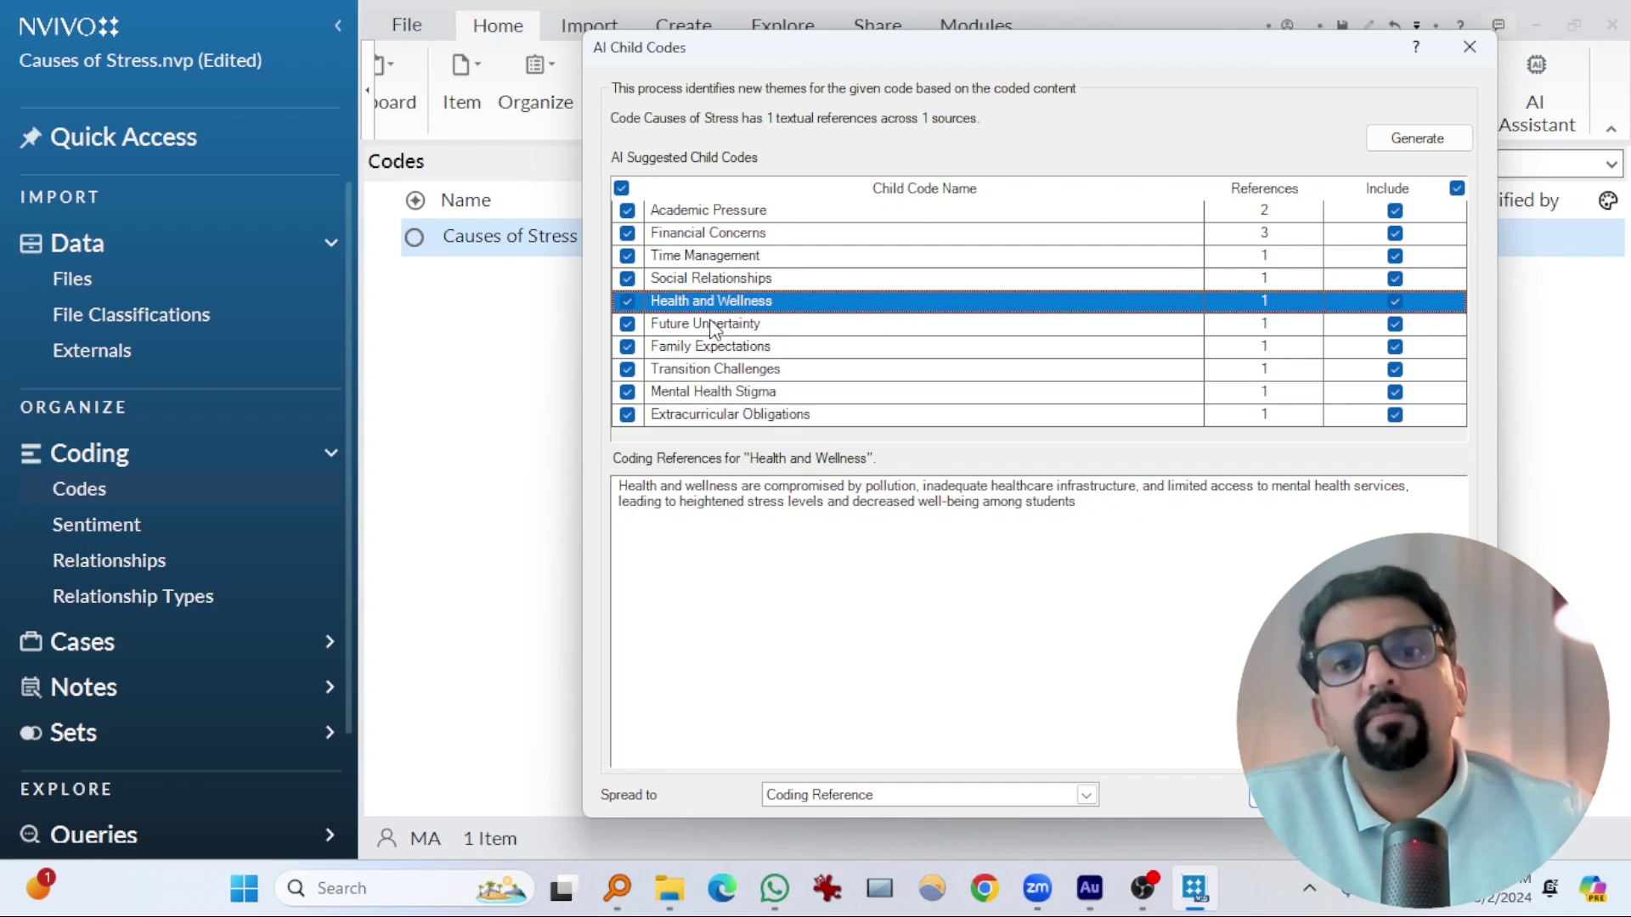
pyautogui.click(712, 327)
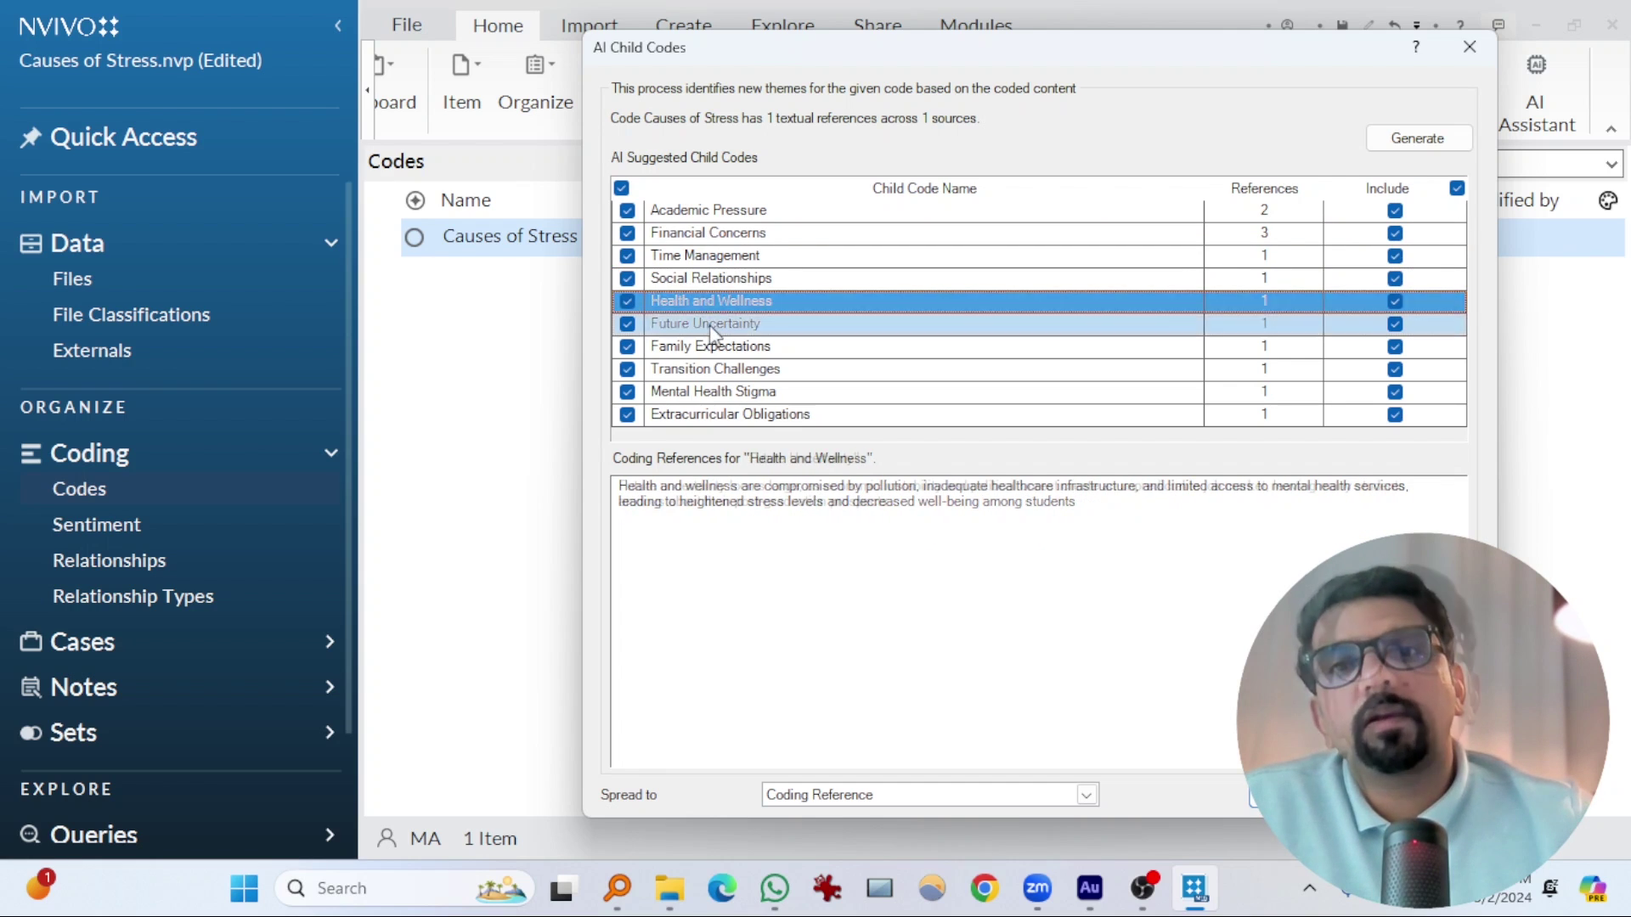
pyautogui.click(697, 394)
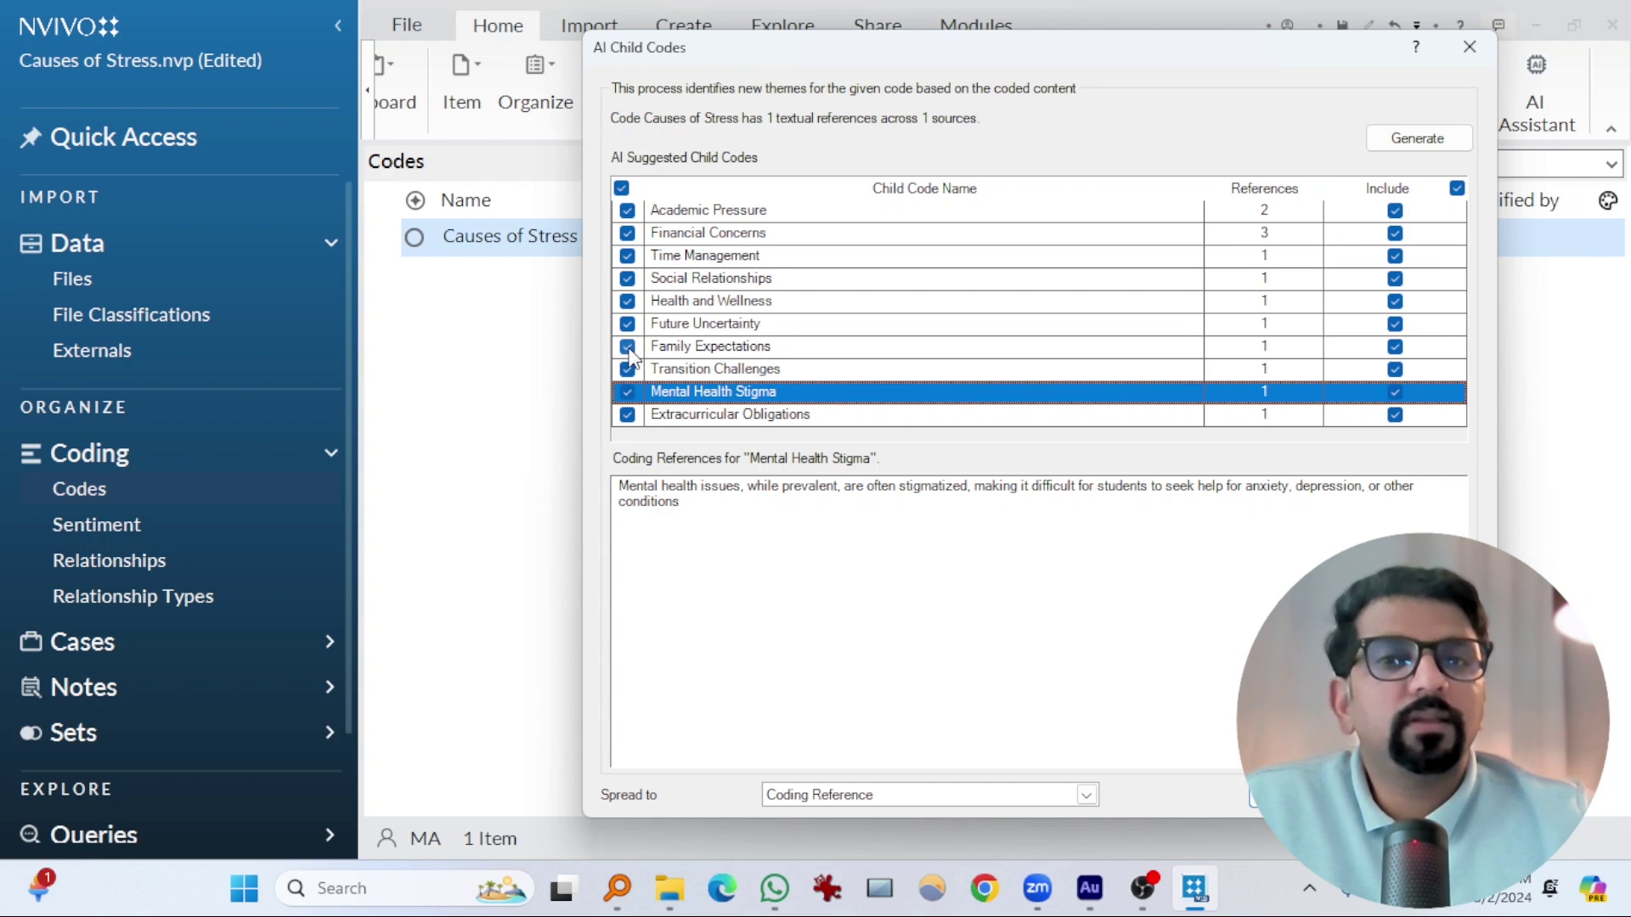
# Exclude Family Expectations, create the nine remaining child codes, and expand Causes of Stress.
pyautogui.click(627, 347)
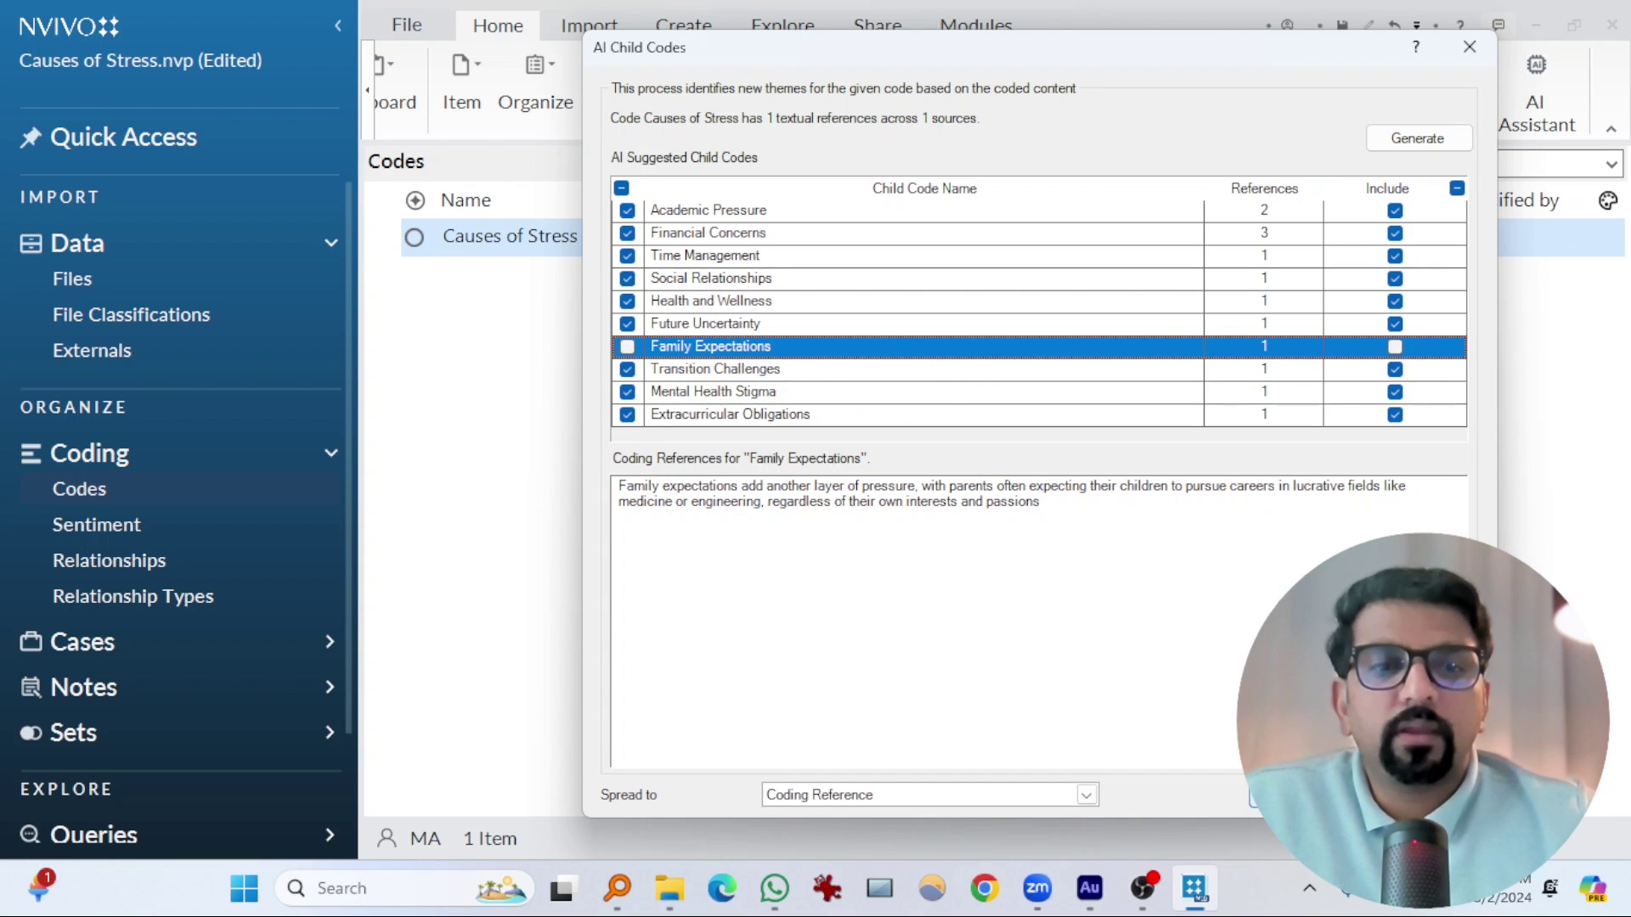
pyautogui.click(1292, 794)
pyautogui.click(382, 241)
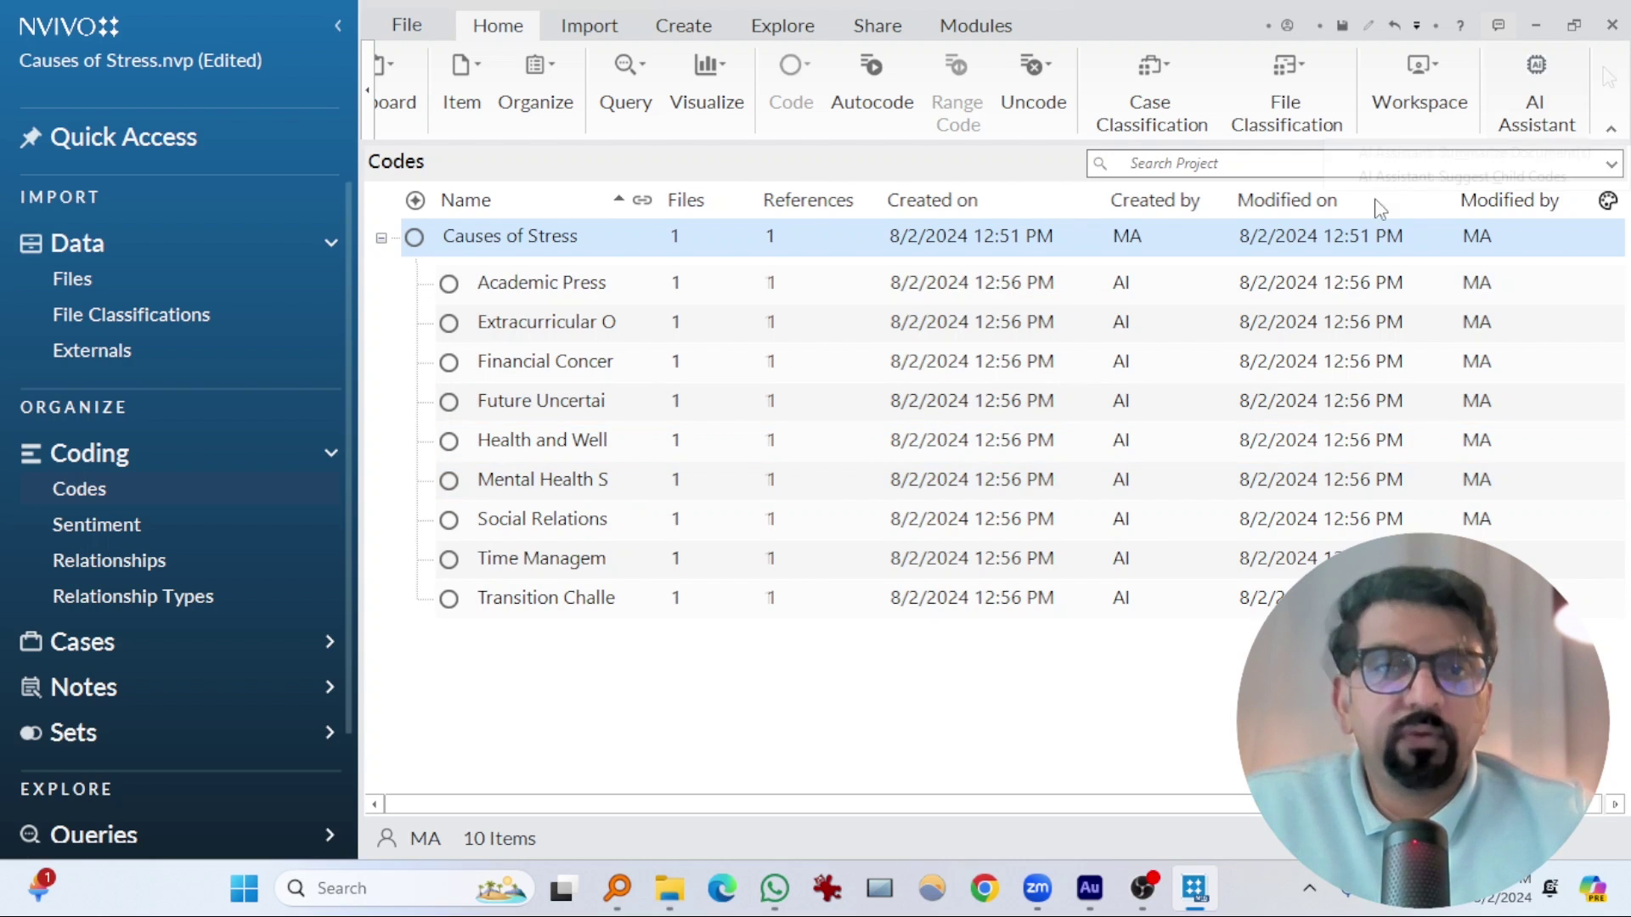
# Reopen the Home ribbon's AI Assistant dropdown with Causes of Stress still selected.
pyautogui.click(1551, 100)
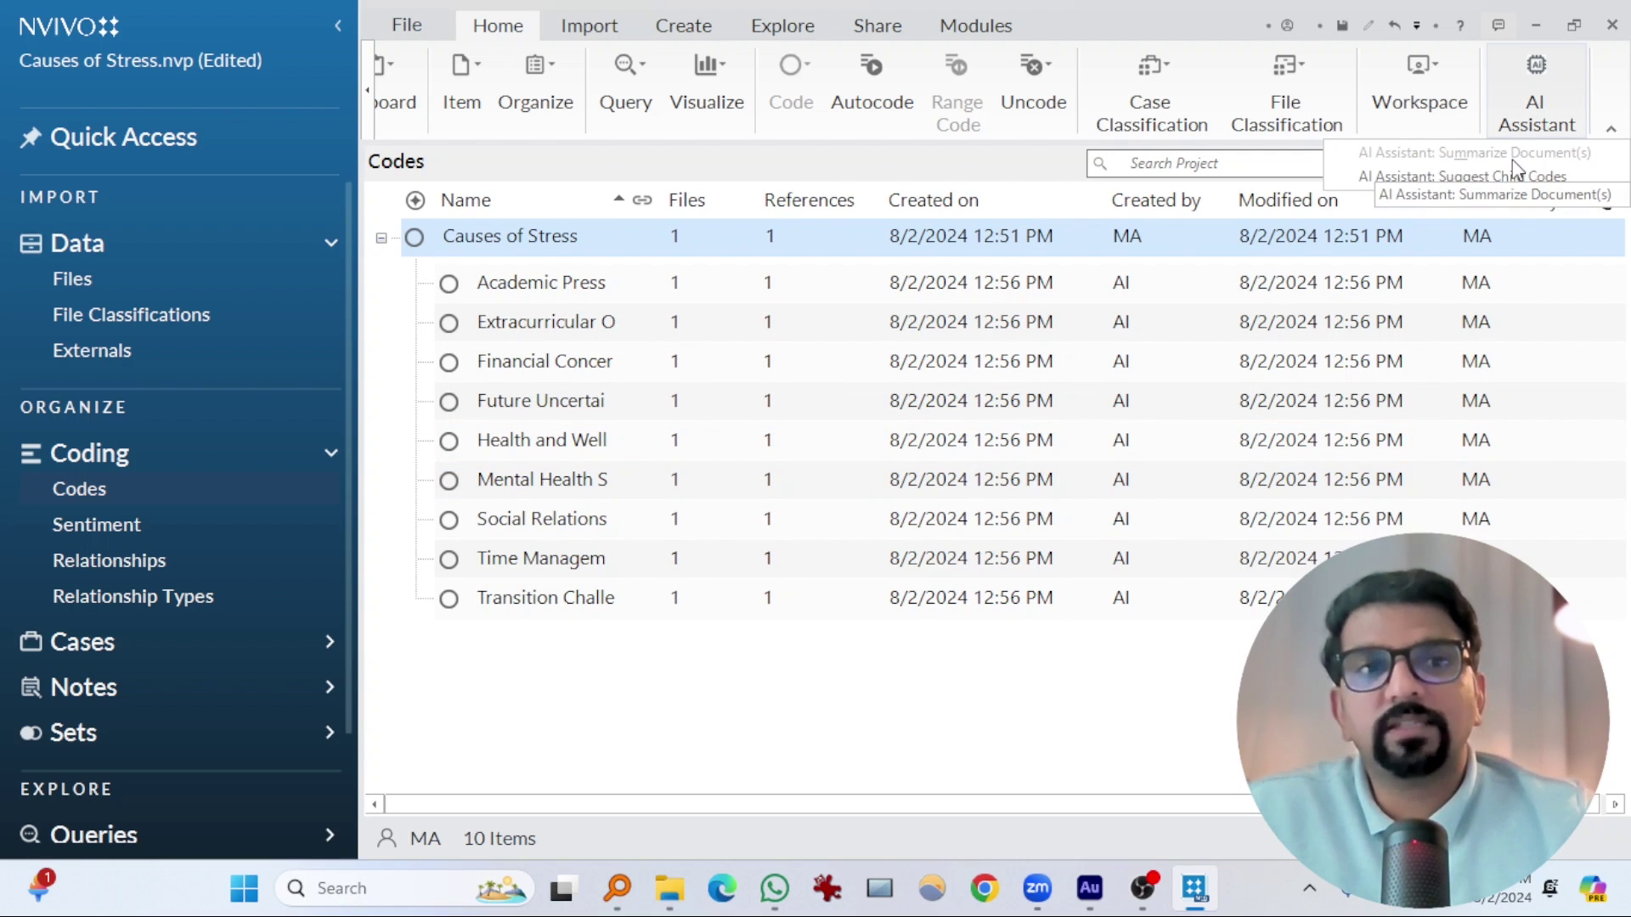